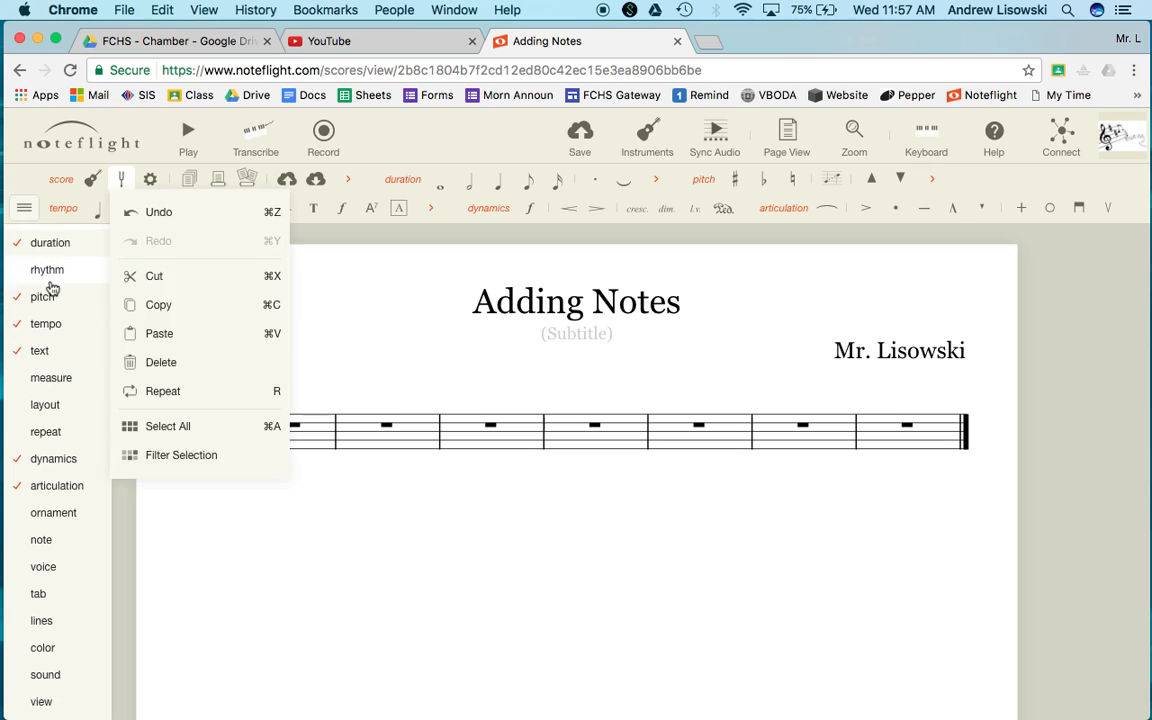
{"action": "left_click", "coordinate": [45, 245]}
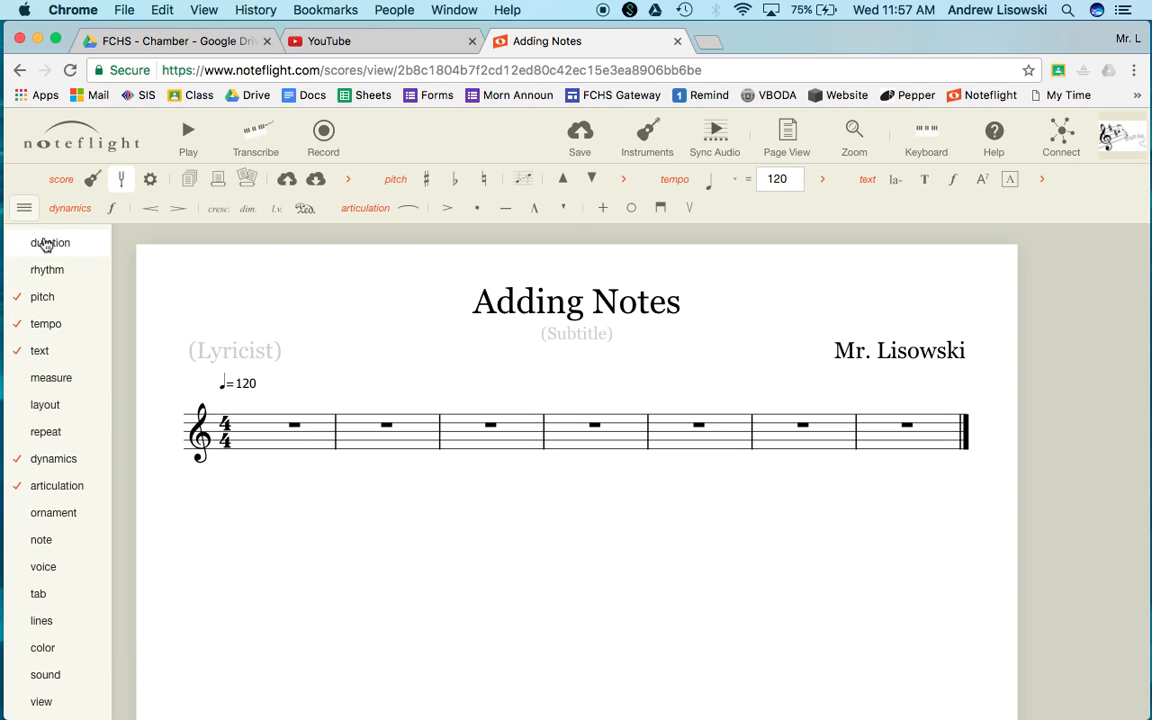
{"action": "left_click", "coordinate": [45, 245]}
{"action": "left_click", "coordinate": [26, 209]}
{"action": "left_click", "coordinate": [26, 209]}
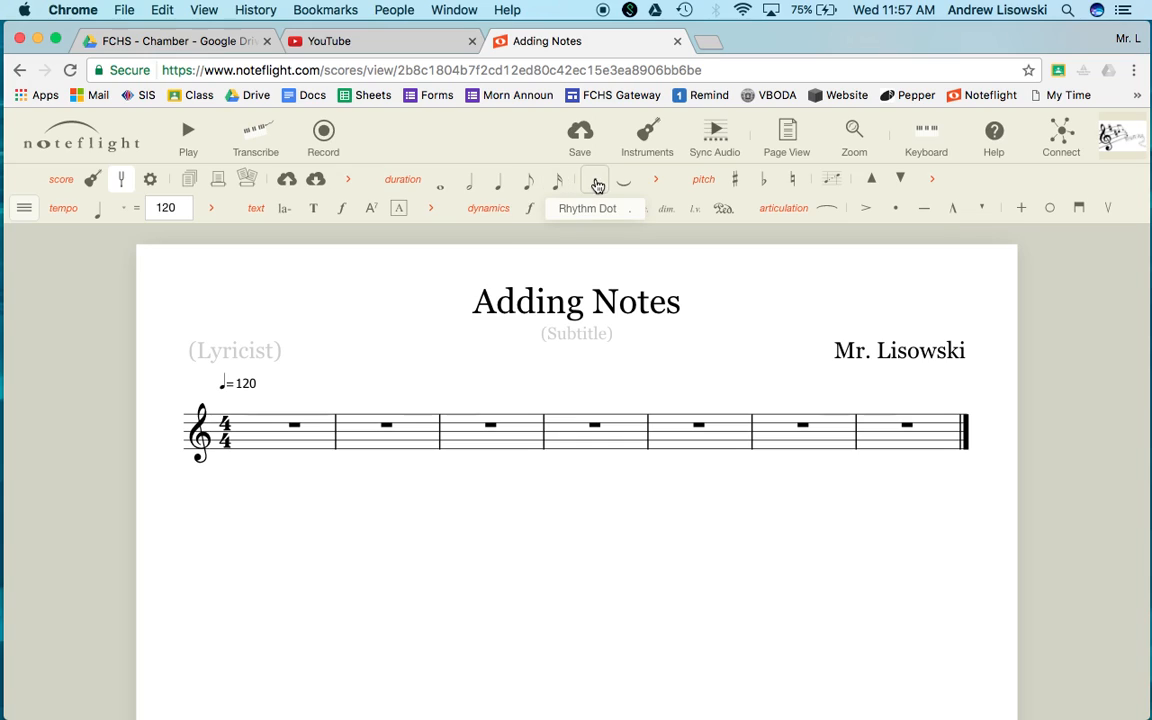
Select measure 1 and fill it with quarter notes G, E, F and G placed directly on the staff
{"action": "left_click", "coordinate": [263, 443]}
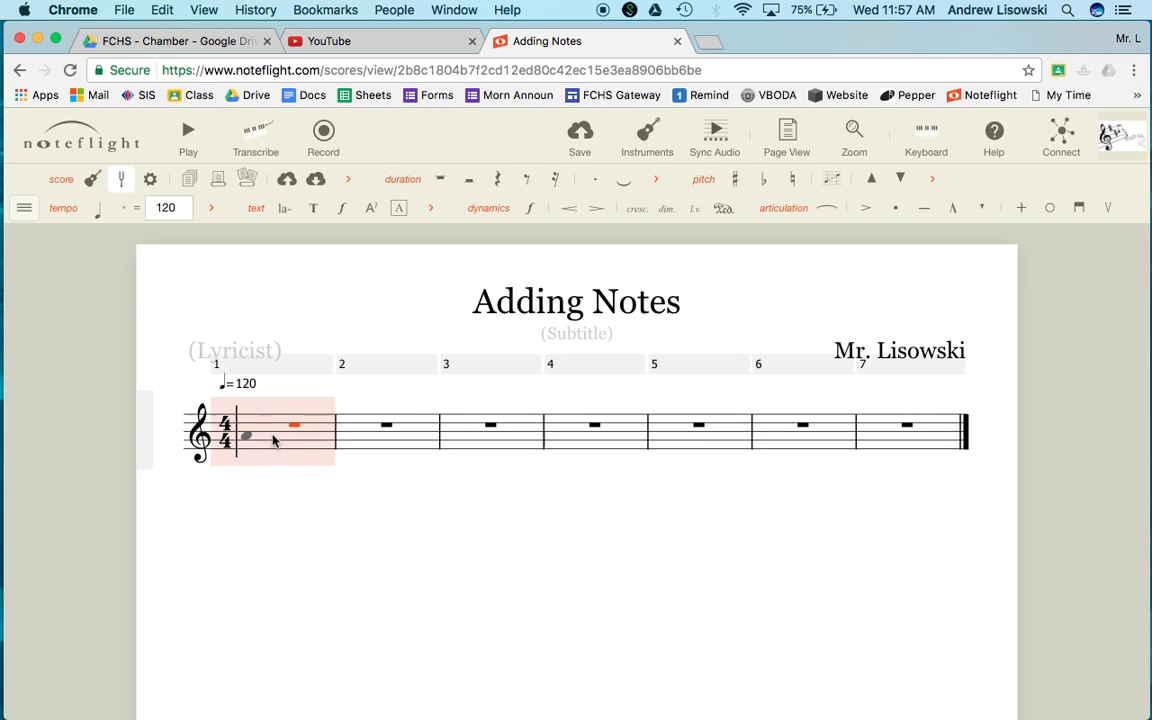
{"action": "left_click", "coordinate": [492, 186]}
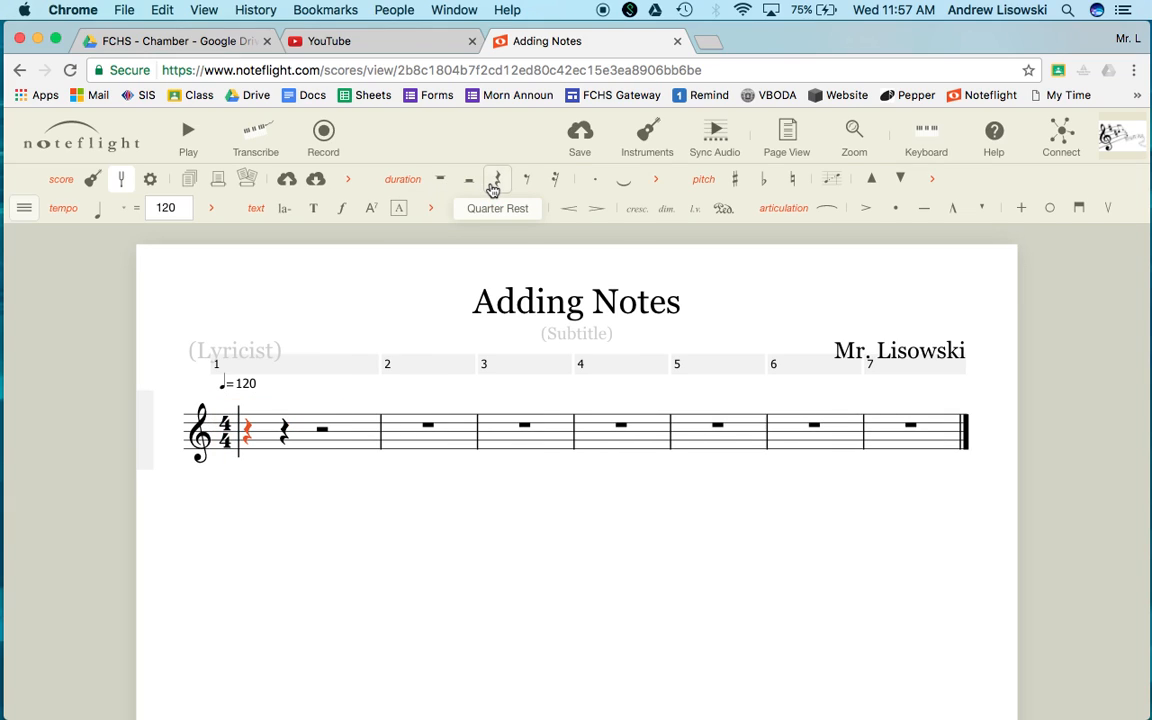
{"action": "left_click", "coordinate": [247, 443]}
{"action": "left_click", "coordinate": [284, 449]}
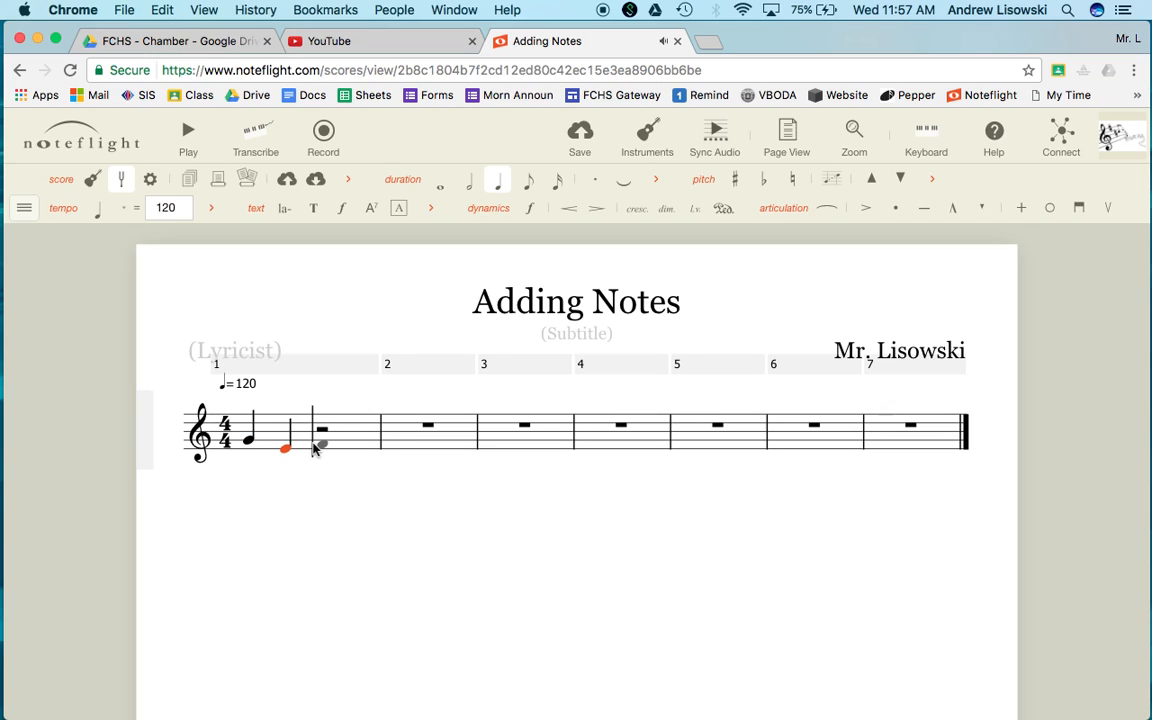
{"action": "left_click", "coordinate": [318, 444]}
{"action": "left_click", "coordinate": [356, 440]}
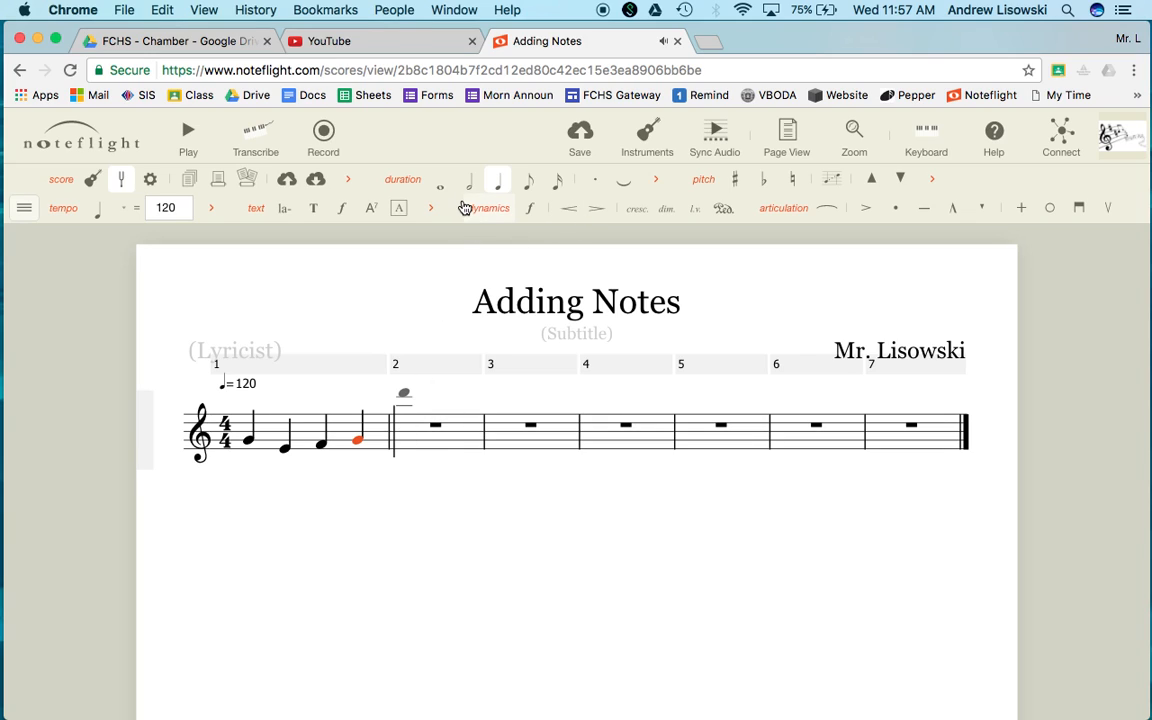
Fill measure 2 with a half note A and a half note B
{"action": "left_click", "coordinate": [401, 440]}
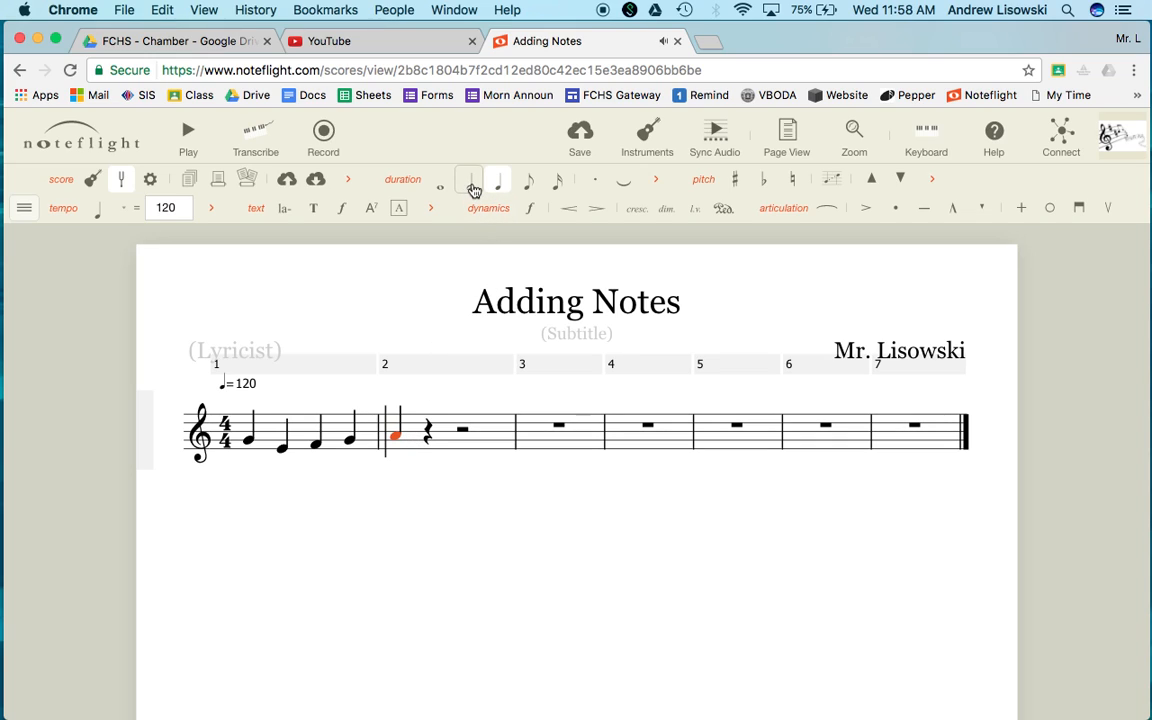
{"action": "left_click", "coordinate": [474, 190]}
{"action": "left_click", "coordinate": [450, 434]}
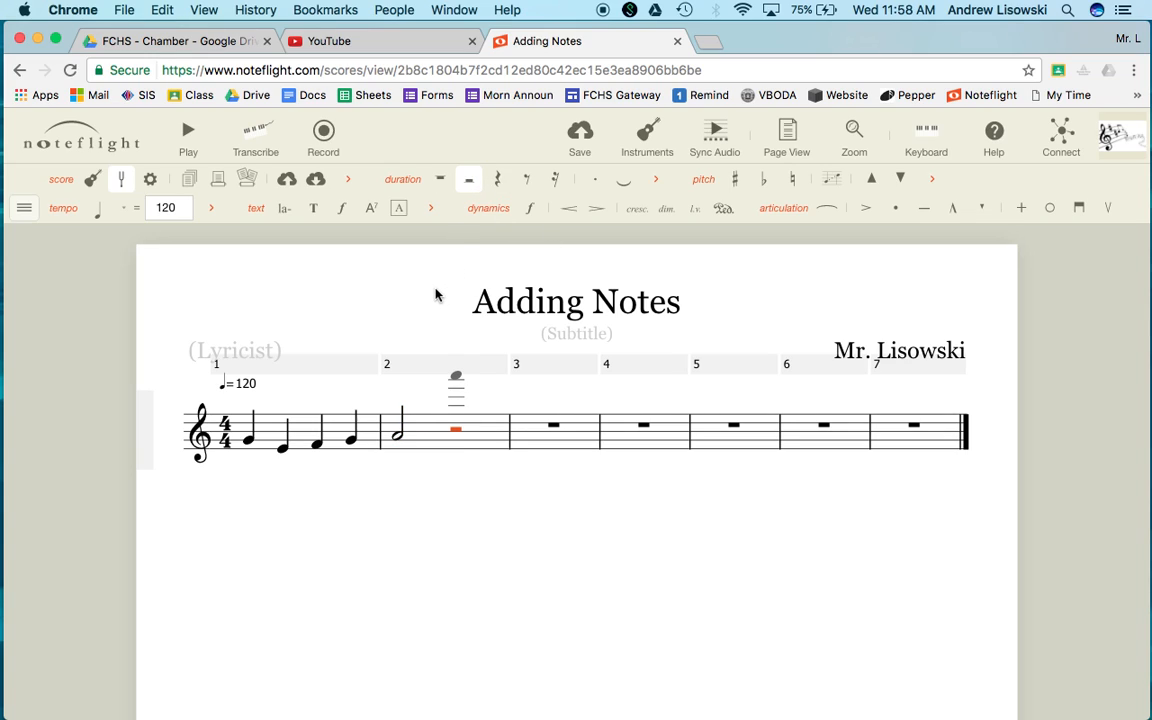
{"action": "key", "text": "b"}
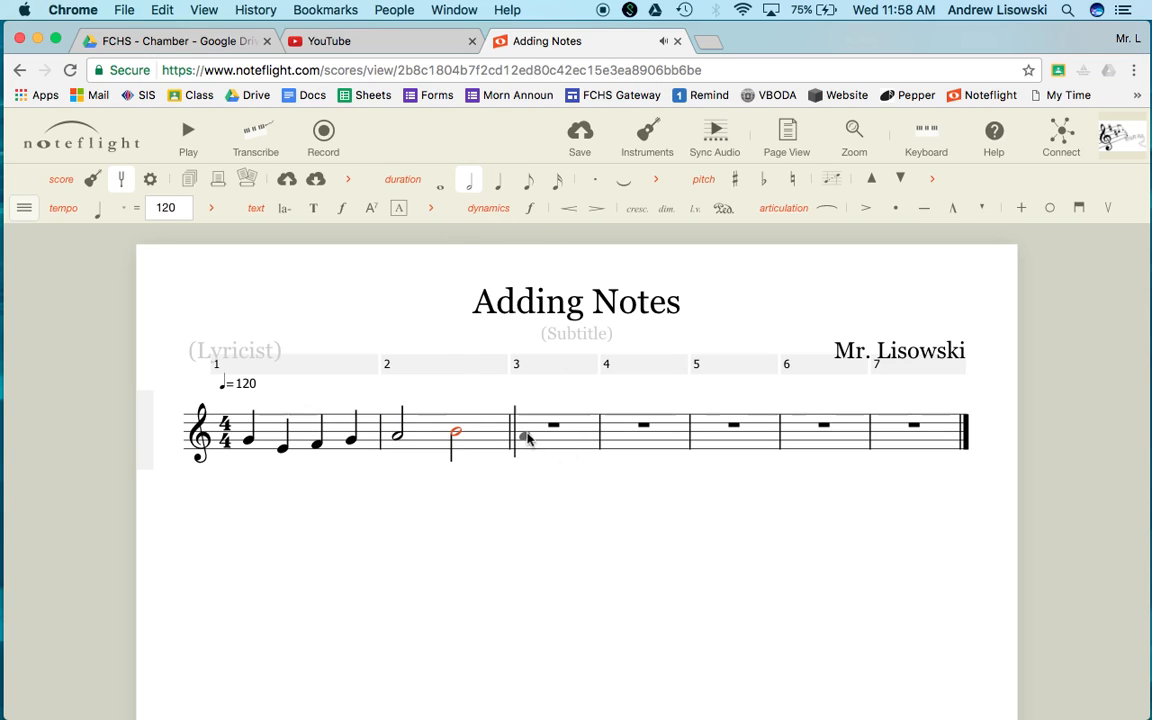
{"action": "left_click", "coordinate": [527, 183]}
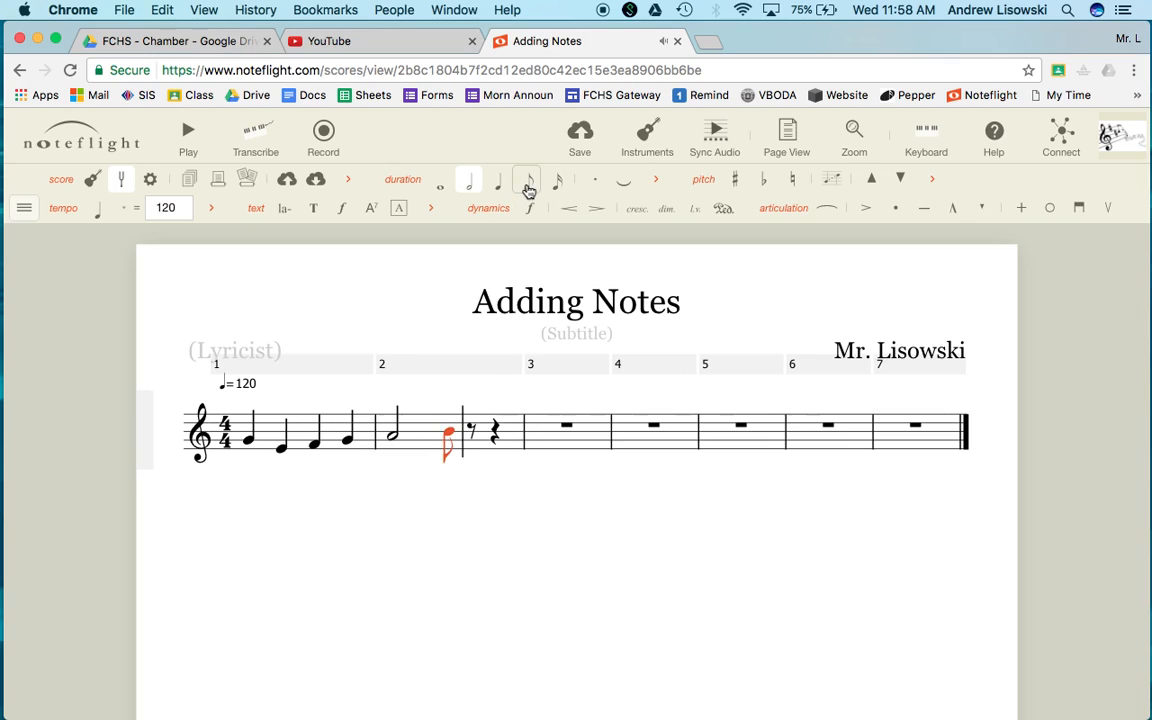
{"action": "key", "text": "6"}
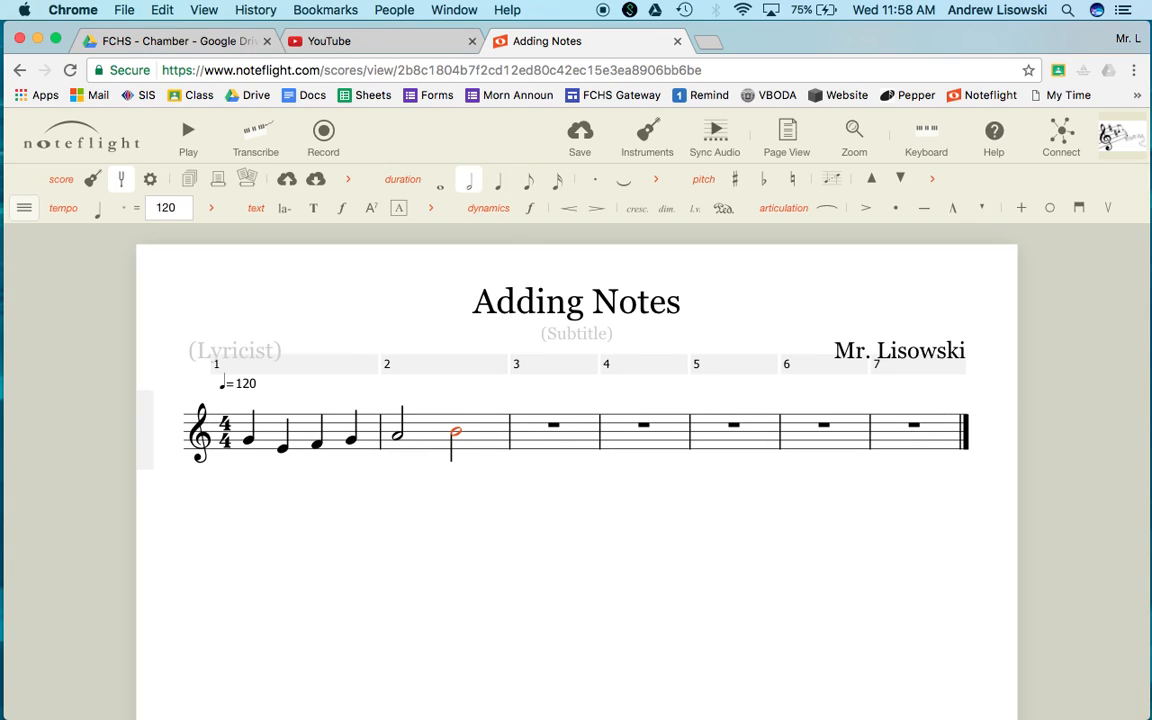
Fill the first half of measure 3 with eighth notes C, D, G and F, then raise the last note's pitch
{"action": "key", "text": "Right"}
{"action": "key", "text": "Left"}
{"action": "key", "text": "Right"}
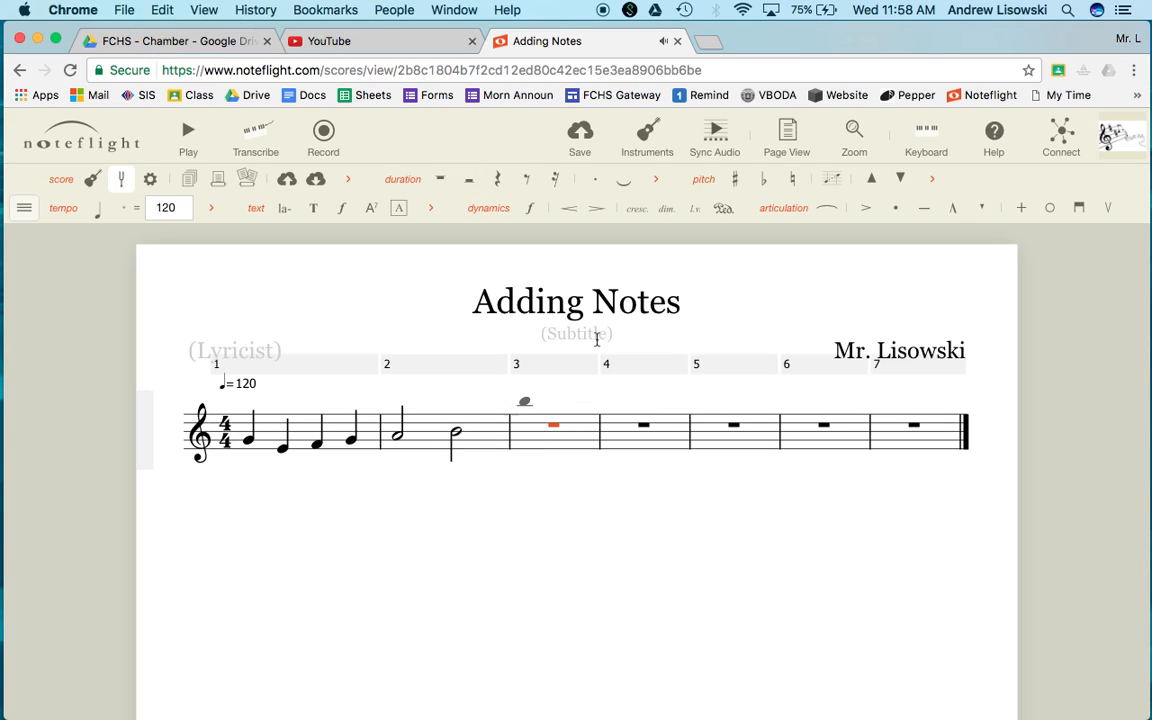
{"action": "left_click", "coordinate": [527, 179]}
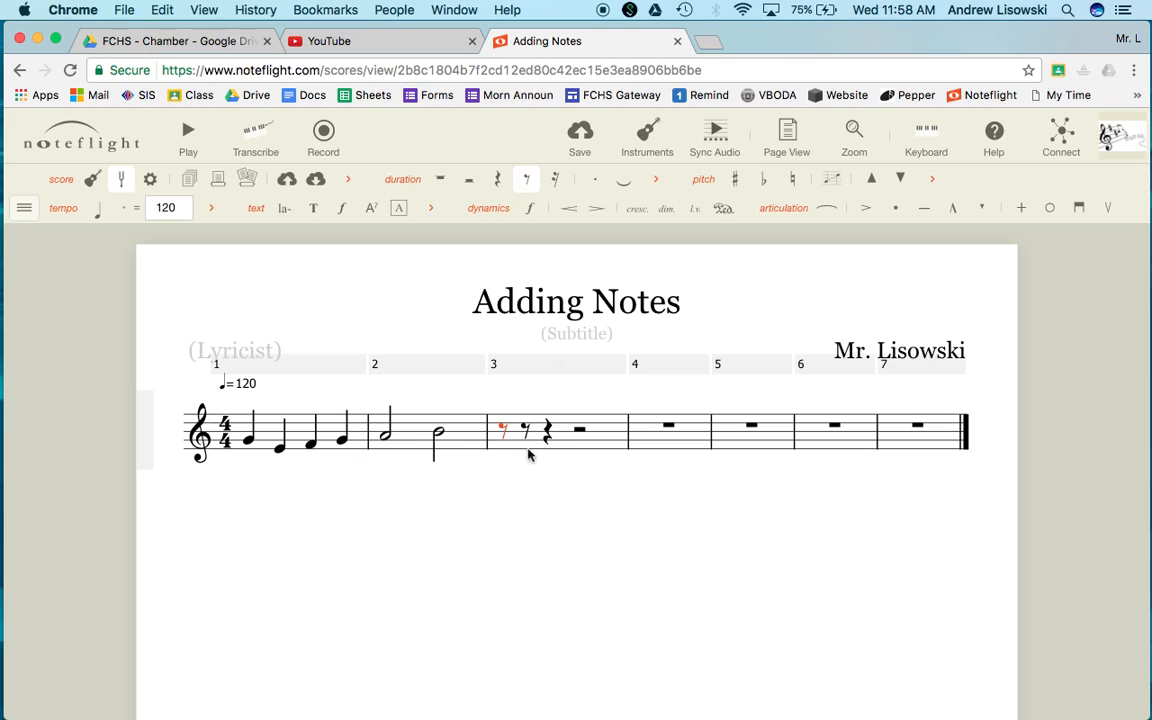
{"action": "key", "text": "c"}
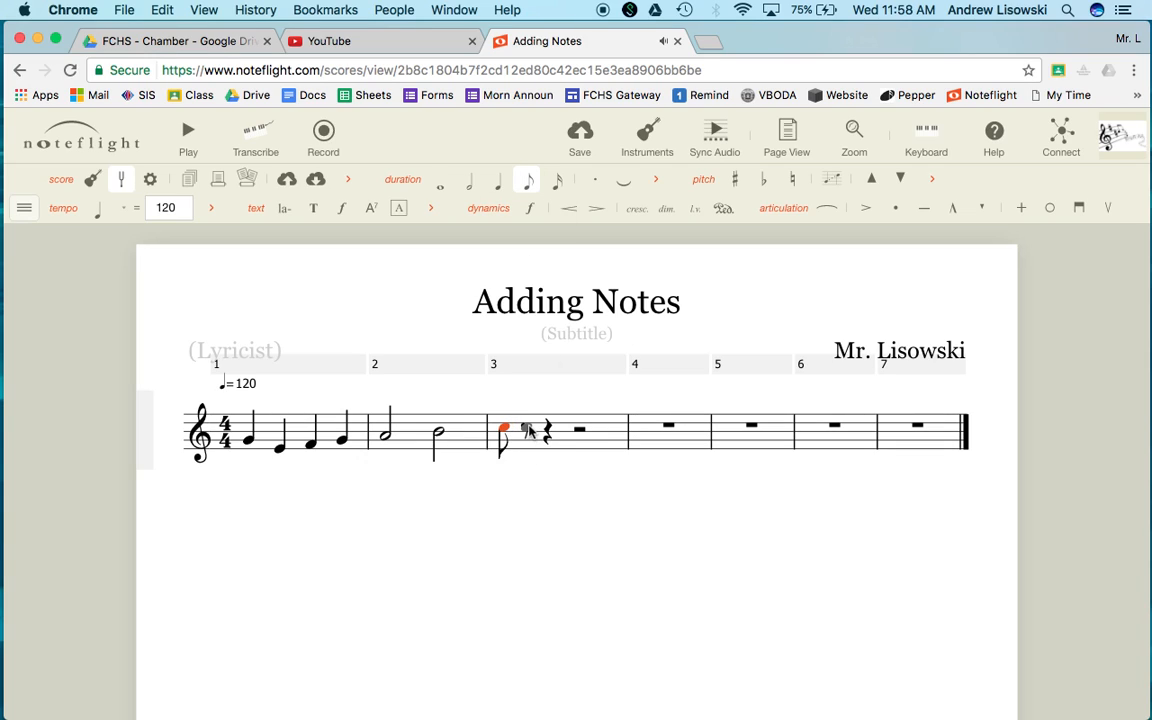
{"action": "key", "text": "d"}
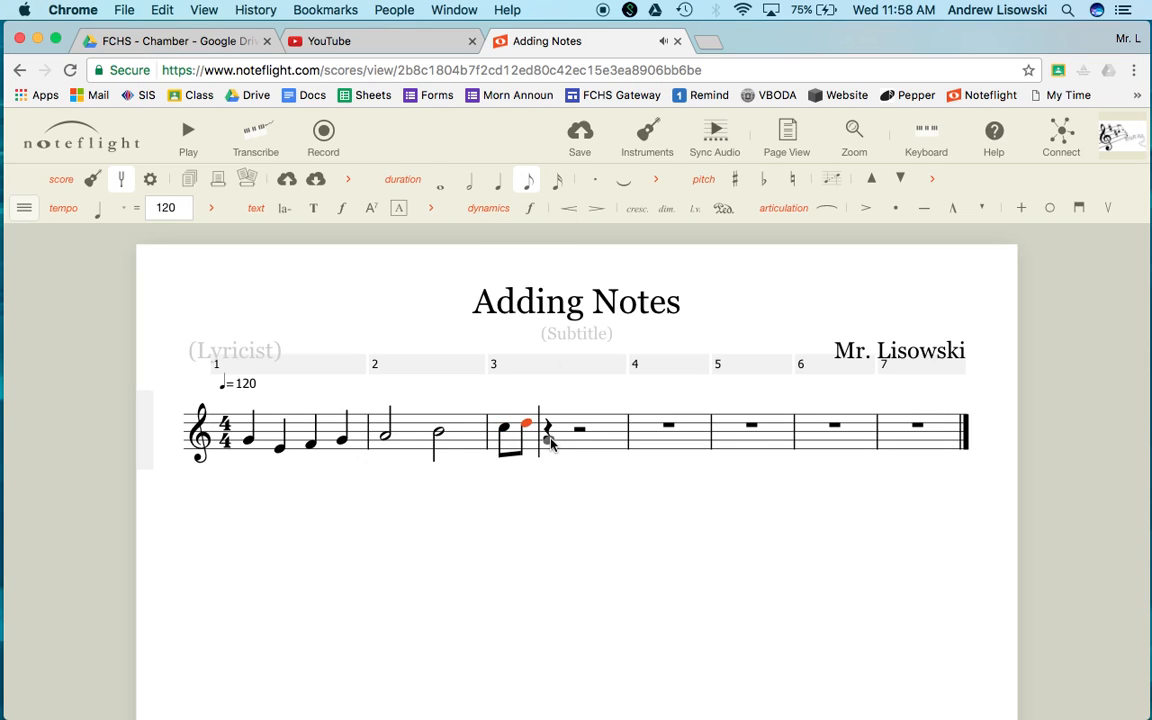
{"action": "key", "text": "g"}
{"action": "key", "text": "f"}
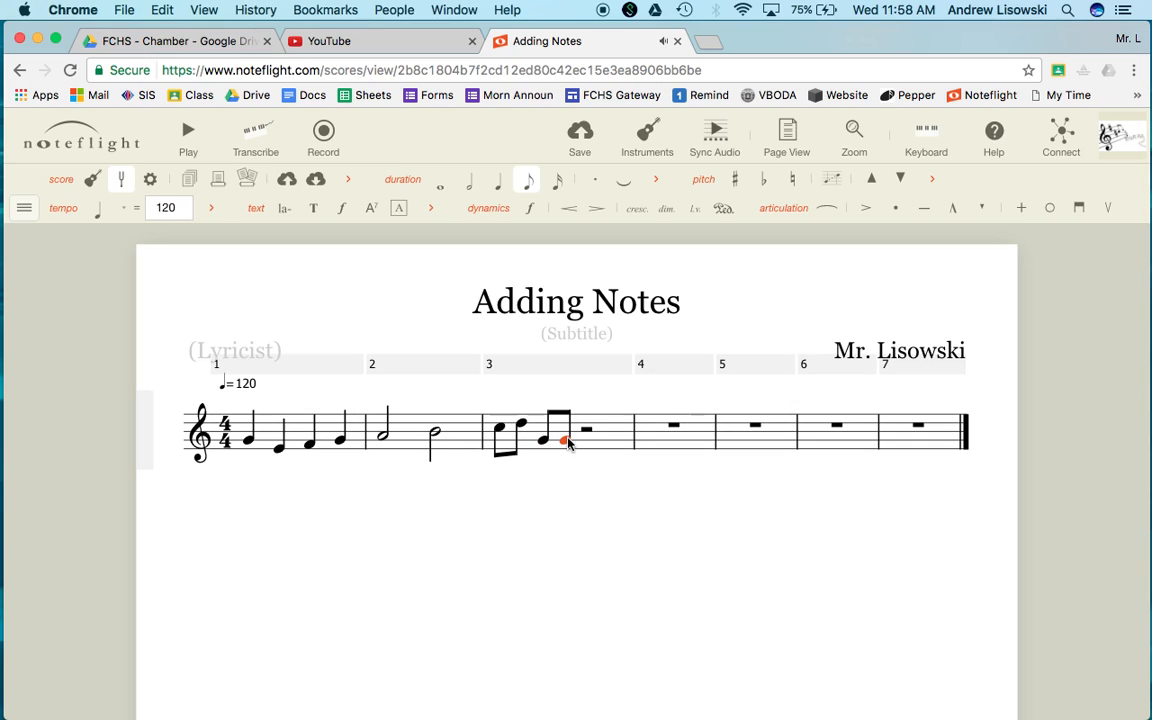
{"action": "key", "text": "Up"}
Complete measure 3 with quarter notes G and A in place of its half rest
{"action": "left_click", "coordinate": [435, 437]}
{"action": "mouse_move", "coordinate": [435, 437]}
{"action": "left_mouse_down"}
{"action": "mouse_move", "coordinate": [430, 424]}
{"action": "mouse_move", "coordinate": [430, 458]}
{"action": "mouse_move", "coordinate": [430, 408]}
{"action": "mouse_move", "coordinate": [430, 444]}
{"action": "left_mouse_up"}
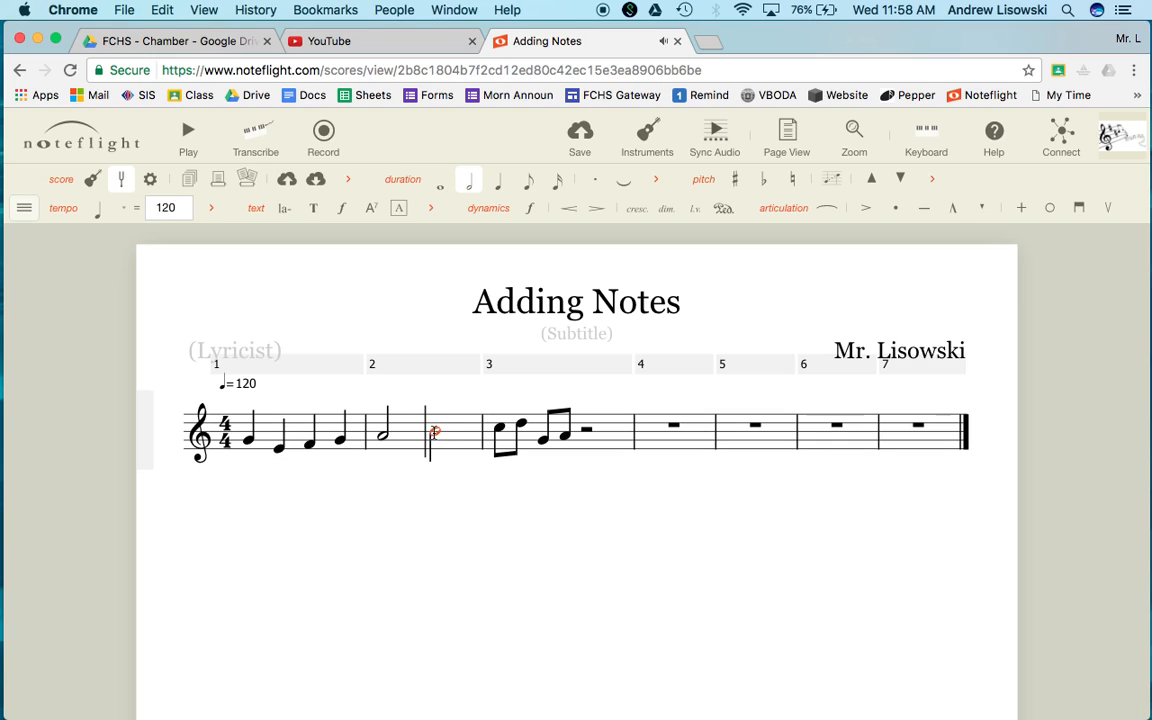
{"action": "left_click", "coordinate": [586, 428]}
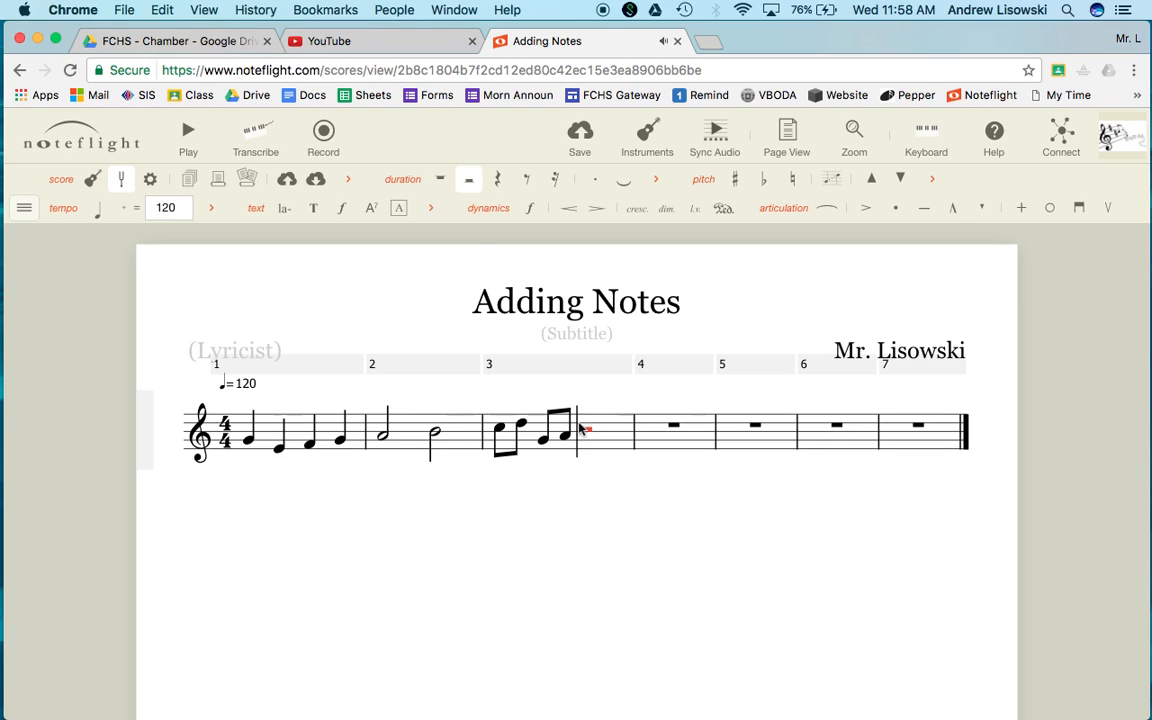
{"action": "left_click", "coordinate": [497, 178]}
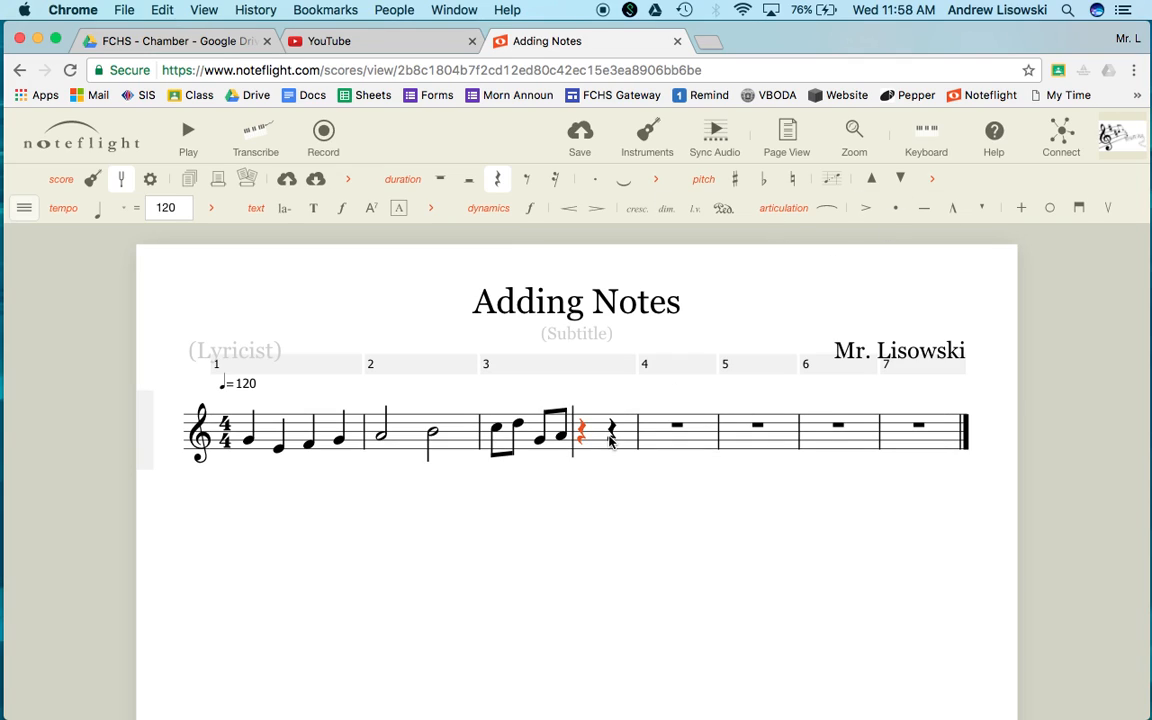
{"action": "key", "text": "g"}
{"action": "key", "text": "a"}
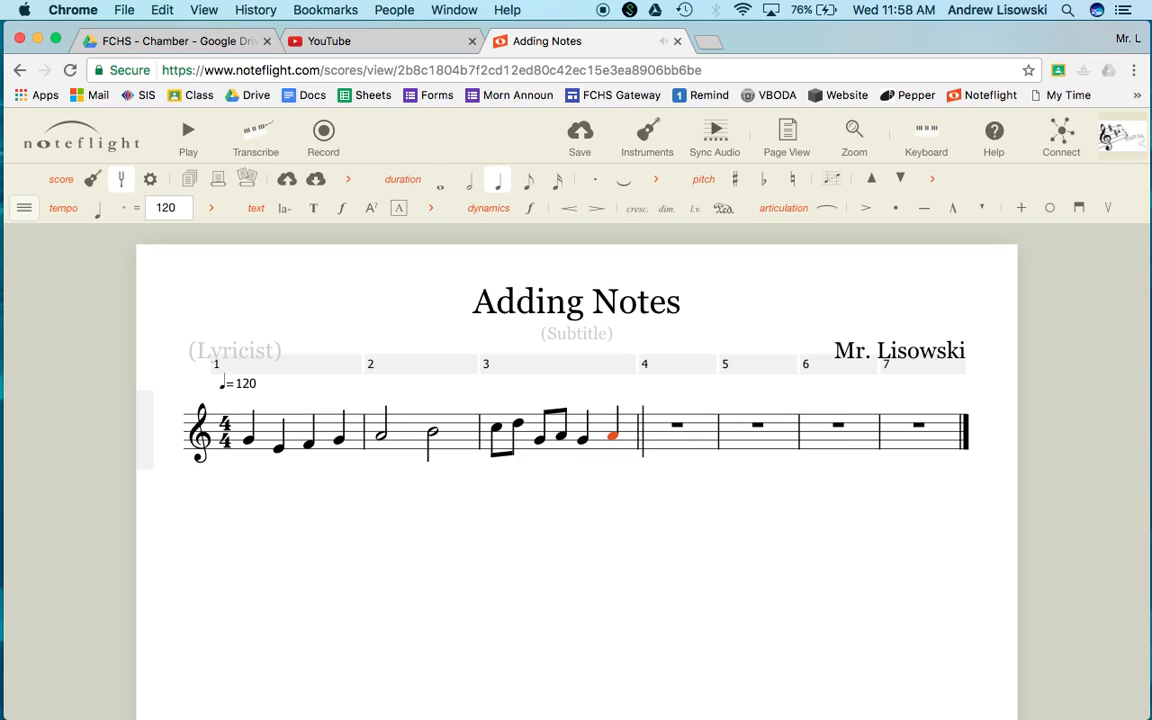
Enter quarter notes B, C and D at the start of measure 4
{"action": "key", "text": "b"}
{"action": "key", "text": "c"}
{"action": "key", "text": "d"}
Step the selection back and forth through the recently entered notes
{"action": "key", "text": "Left"}
{"action": "key", "text": "Left"}
{"action": "key", "text": "Left"}
{"action": "key", "text": "Left"}
{"action": "key", "text": "Right"}
{"action": "key", "text": "Right"}
{"action": "key", "text": "Right"}
{"action": "key", "text": "Right"}
{"action": "key", "text": "Right"}
{"action": "key", "text": "Left"}
{"action": "key", "text": "Left"}
{"action": "key", "text": "Left"}
{"action": "key", "text": "Left"}
{"action": "key", "text": "Right"}
{"action": "key", "text": "Right"}
{"action": "key", "text": "Right"}
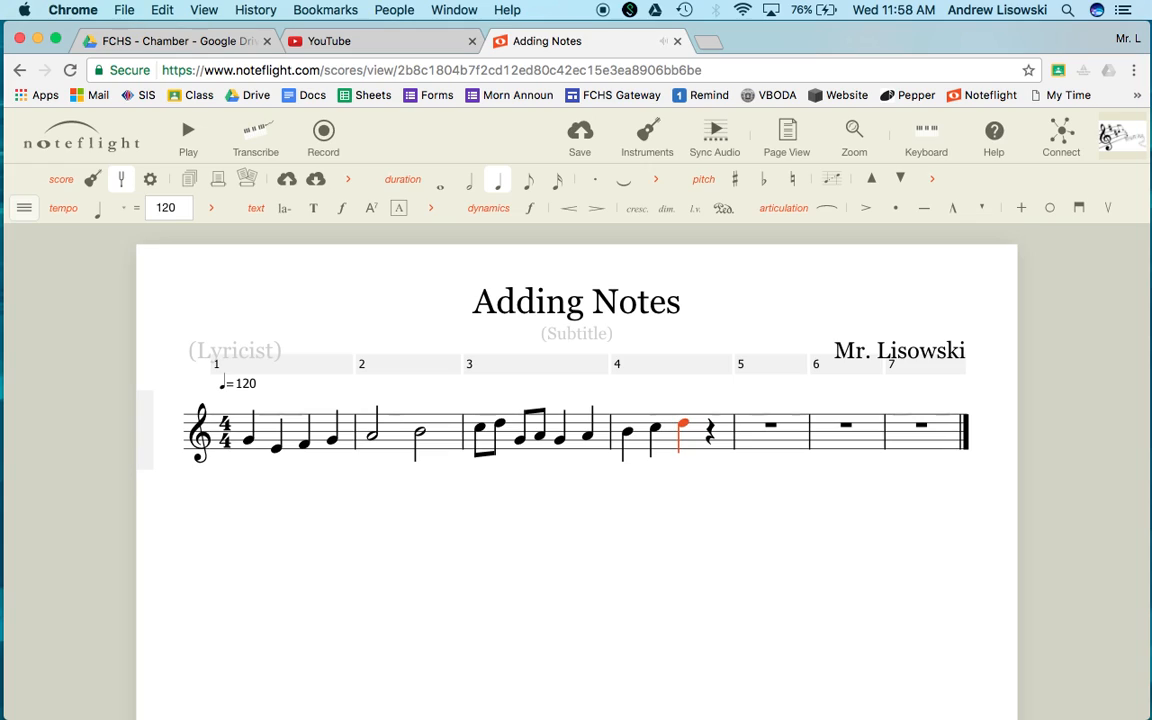
Switch the D through half, quarter, eighth and sixteenth durations, ending as a quarter note
{"action": "key", "text": "6"}
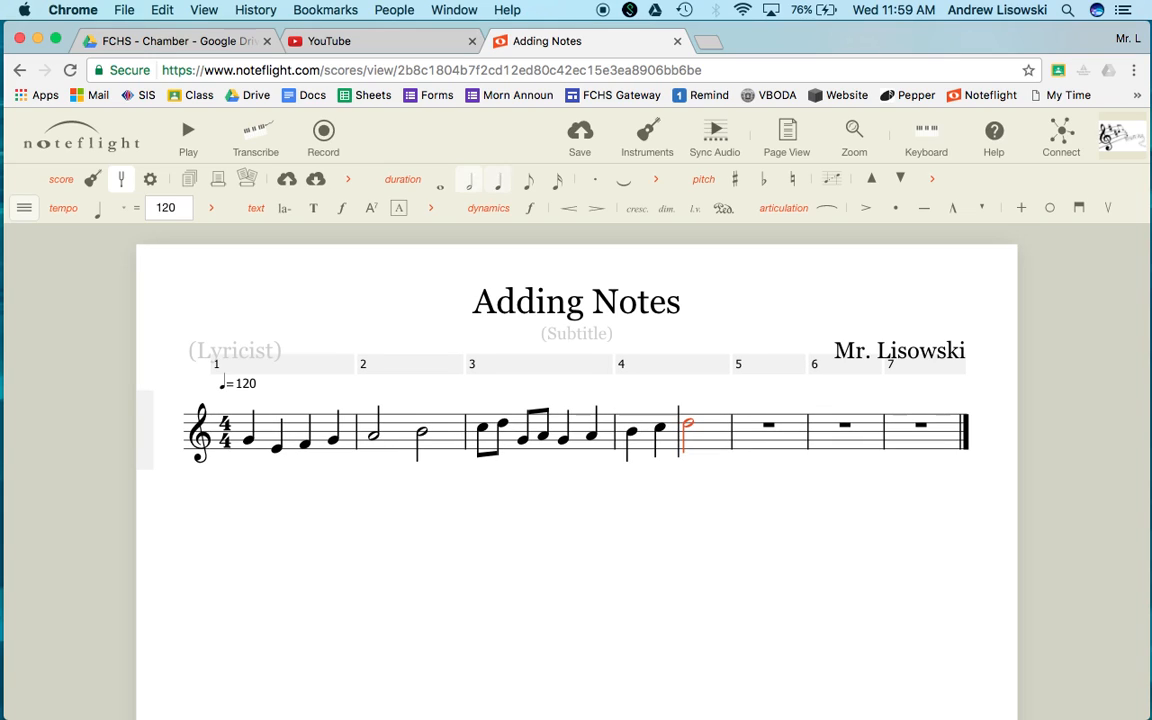
{"action": "key", "text": "5"}
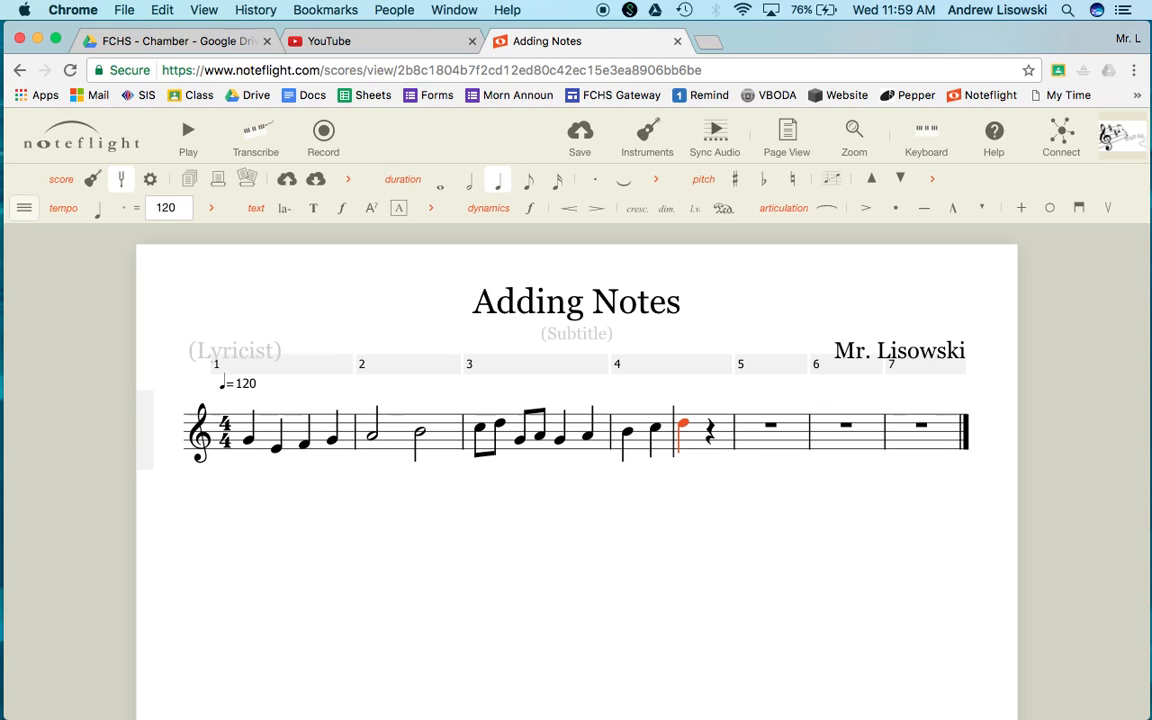
{"action": "key", "text": "4"}
{"action": "key", "text": "3"}
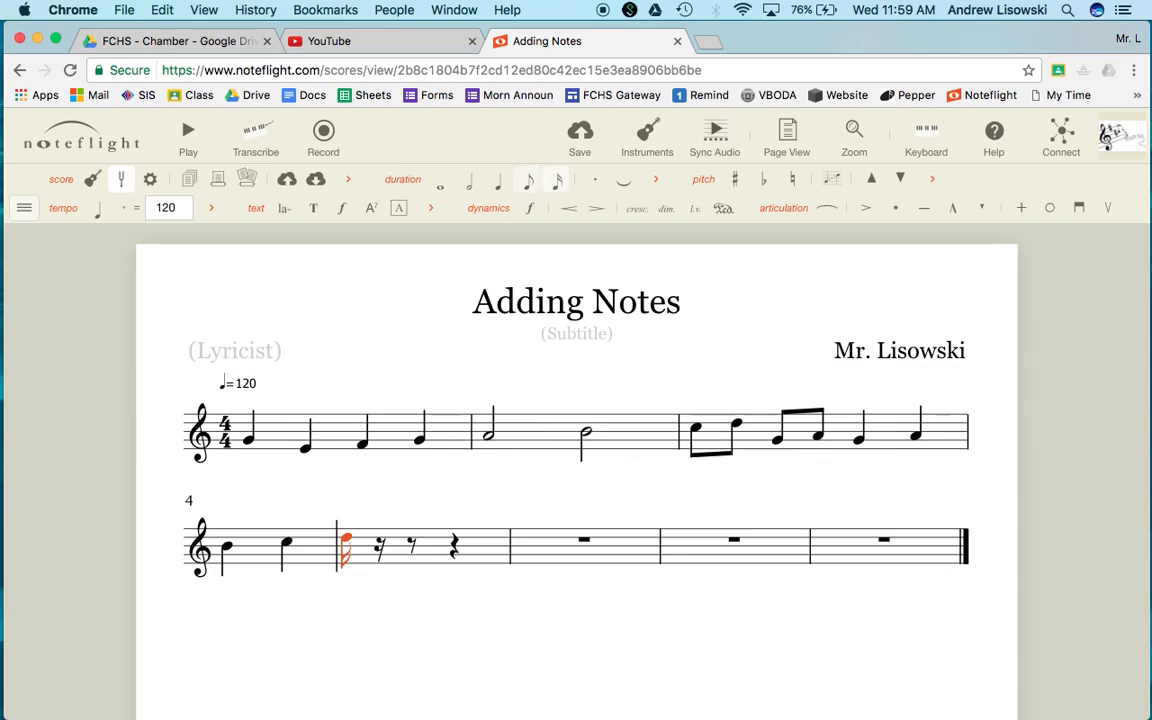
{"action": "key", "text": "4"}
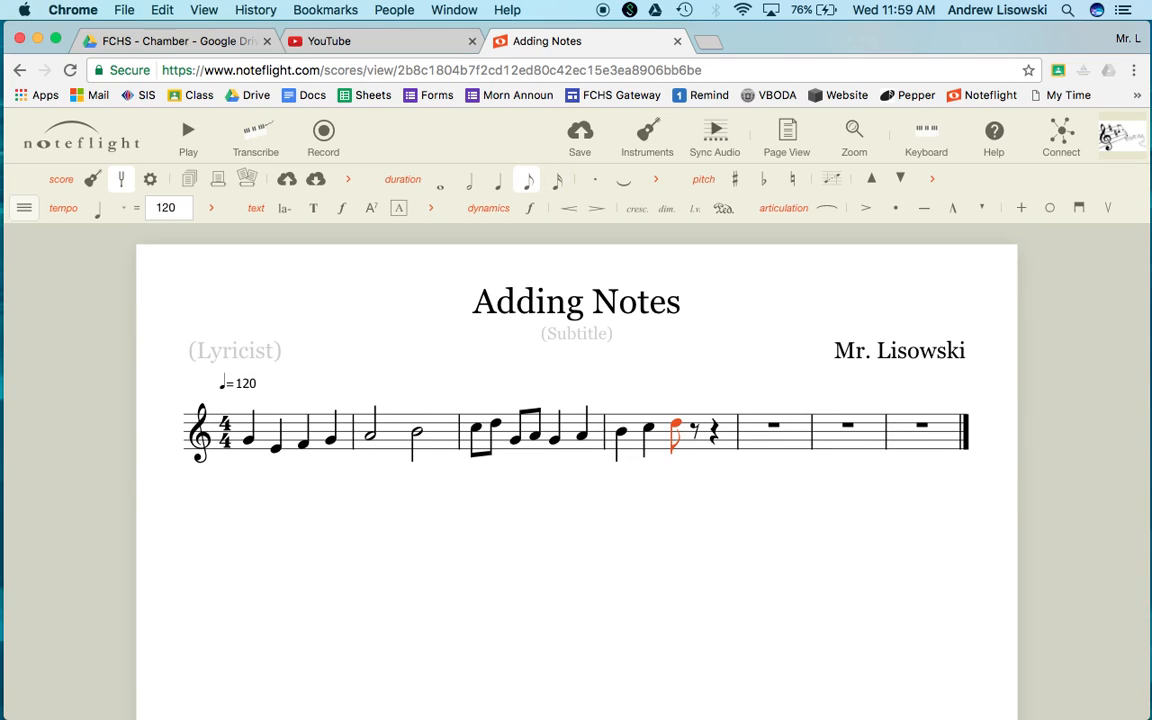
{"action": "key", "text": "5"}
{"action": "key", "text": "6"}
{"action": "key", "text": "5"}
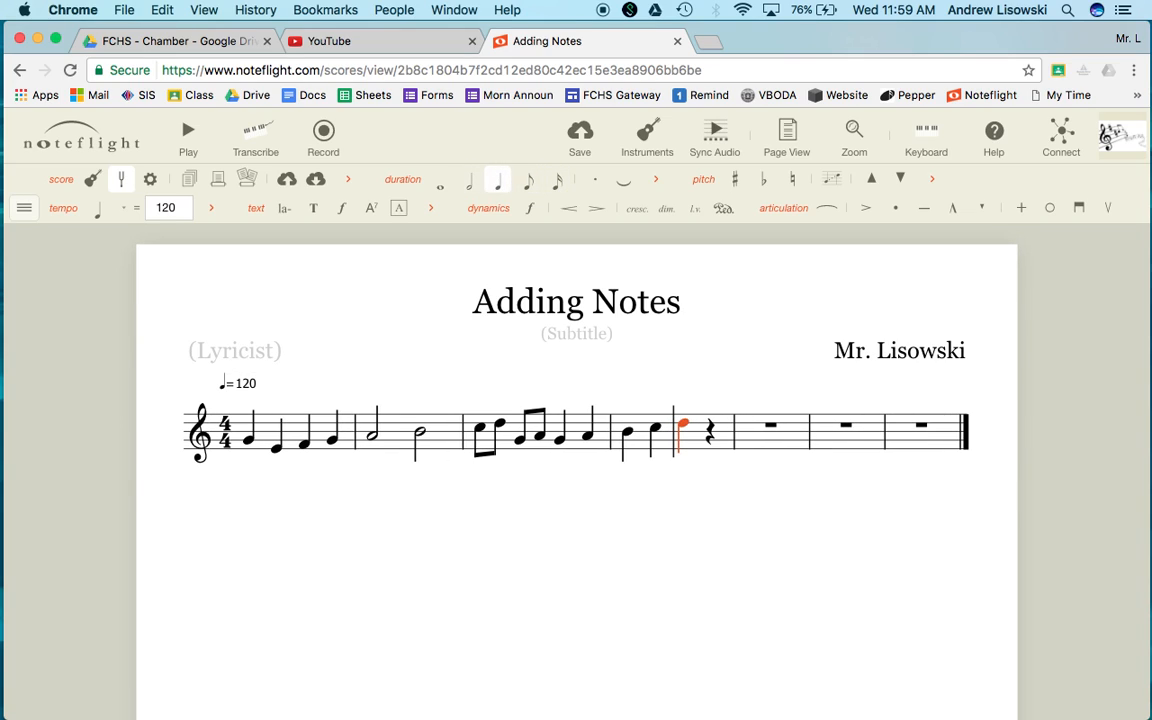
Show the on-screen piano keyboard and enter quarter notes G and A from it after the D
{"action": "key", "text": "Right"}
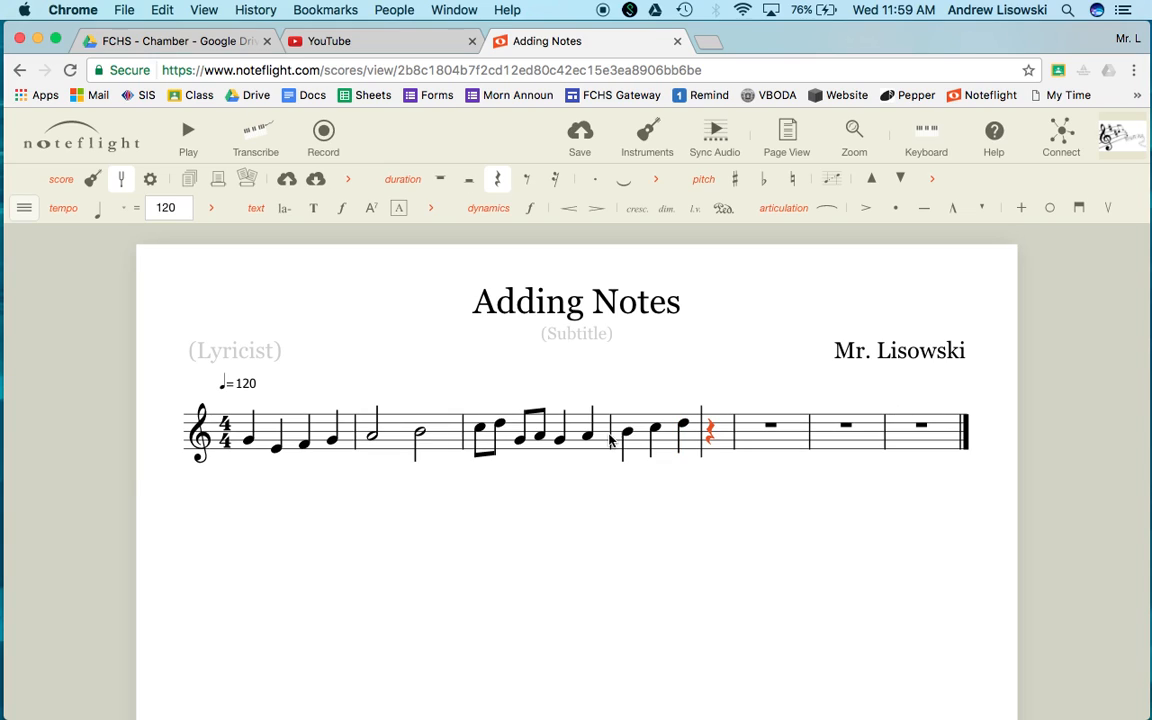
{"action": "left_click", "coordinate": [940, 156]}
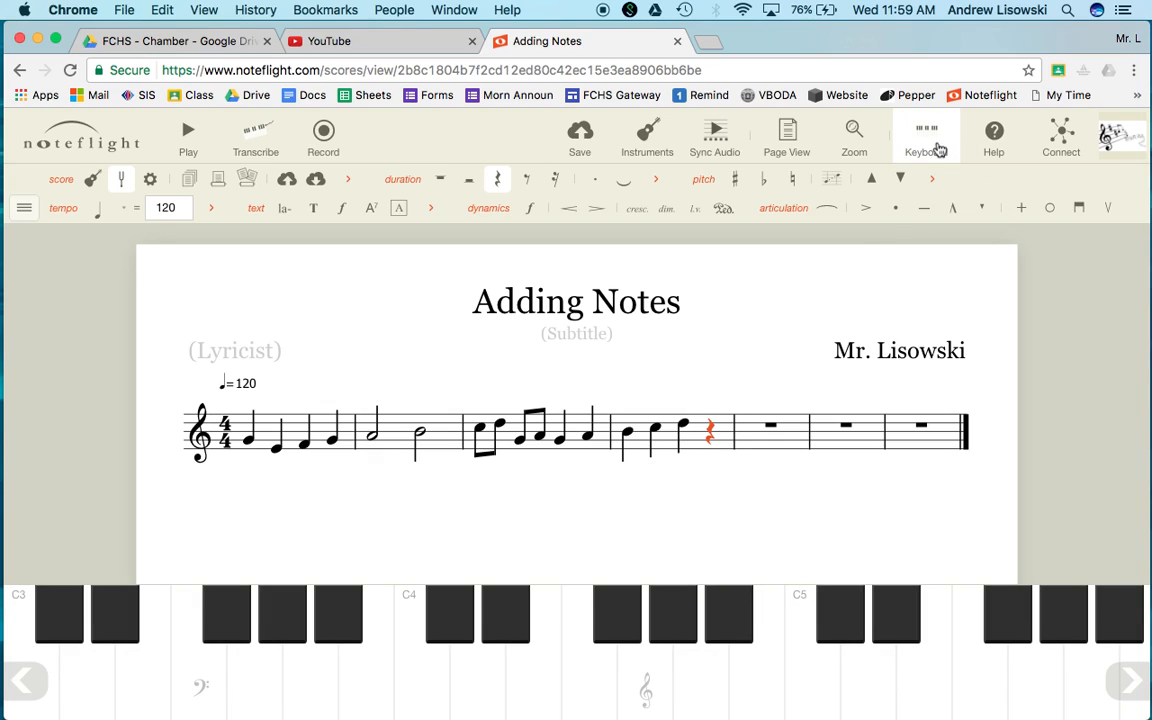
{"action": "left_click", "coordinate": [658, 690]}
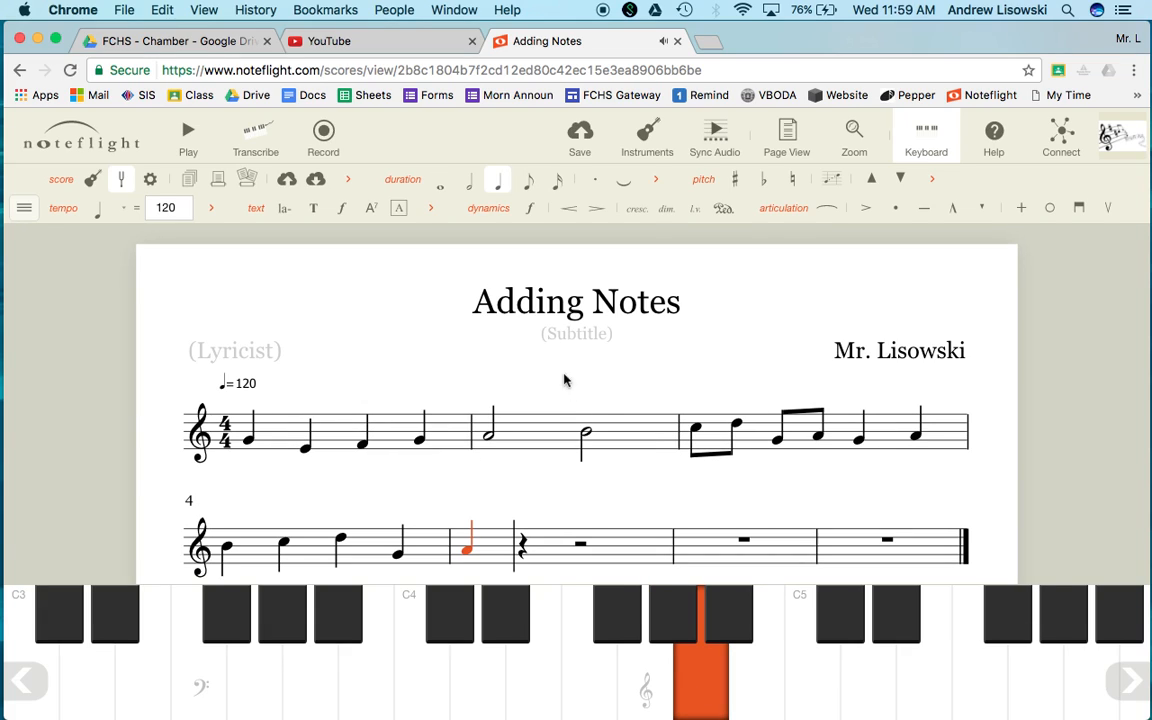
Make the A in measure 5 an eighth note and add an eighth note B from the piano keyboard
{"action": "left_click", "coordinate": [528, 180]}
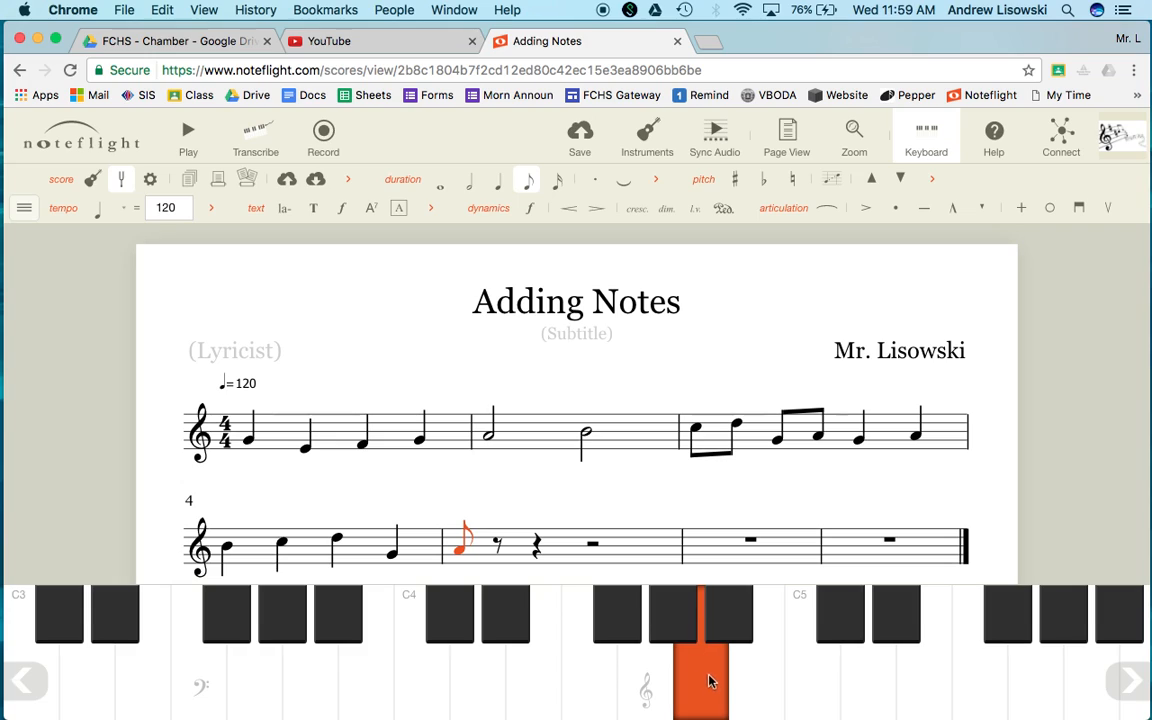
{"action": "left_click", "coordinate": [735, 690]}
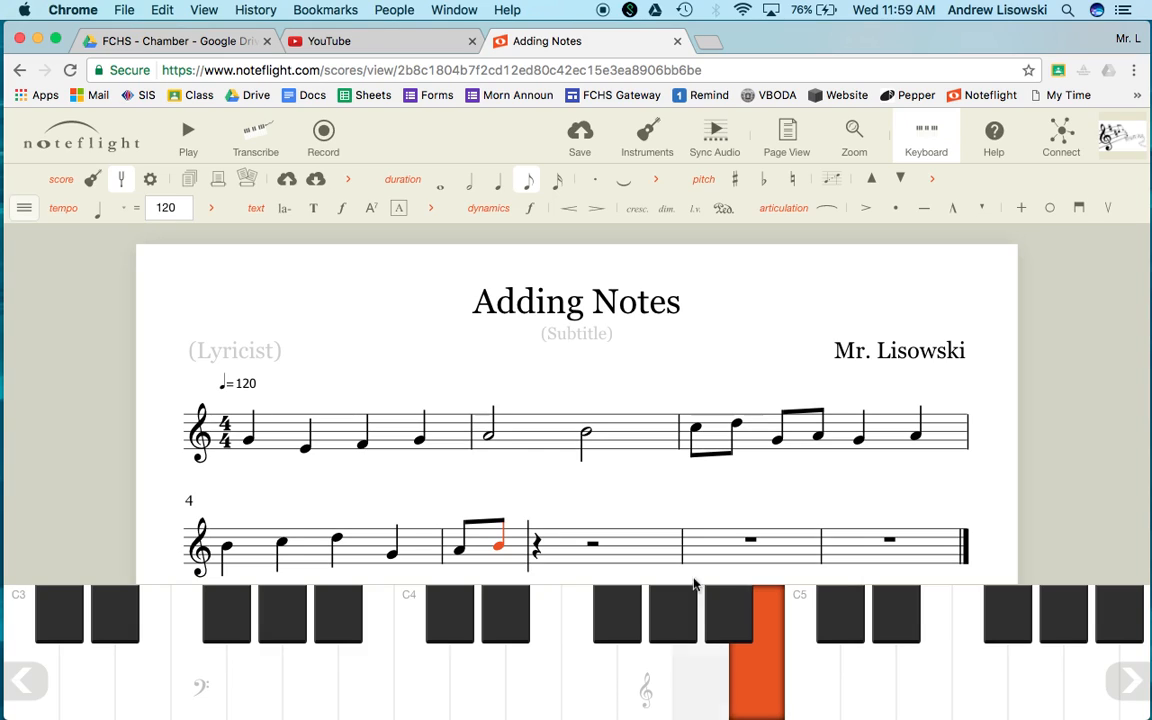
Lengthen the B to a half note and add an eighth note D from the piano keyboard after it
{"action": "left_click", "coordinate": [498, 182]}
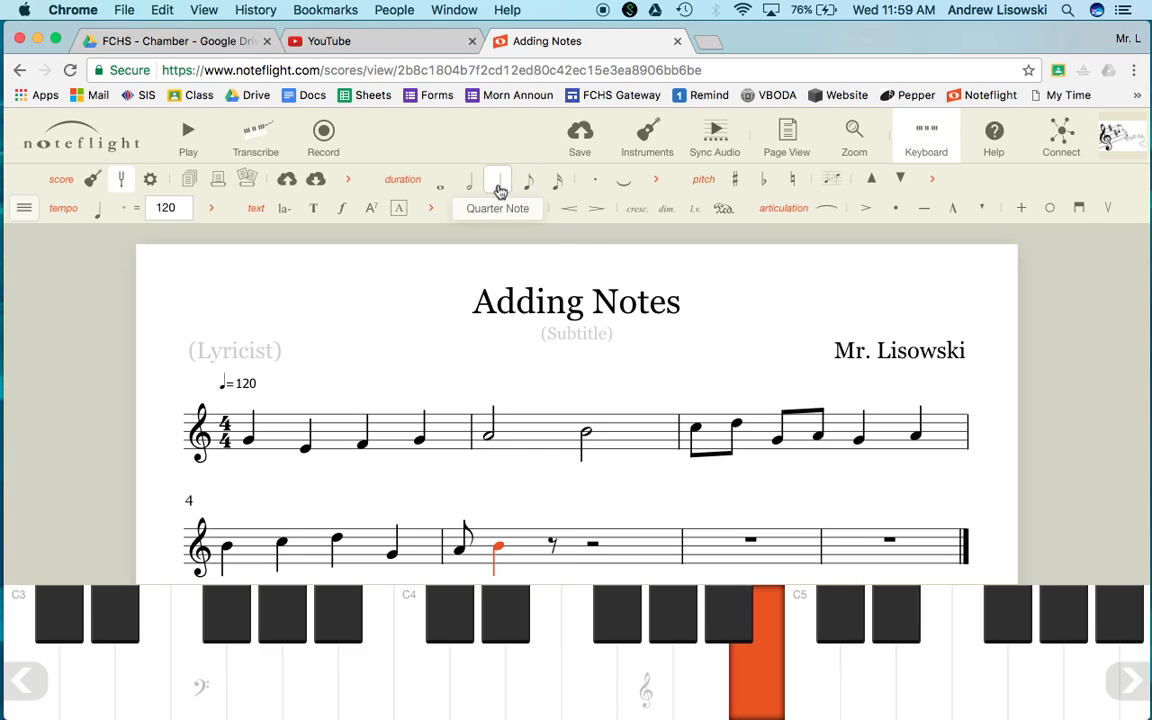
{"action": "key", "text": "6"}
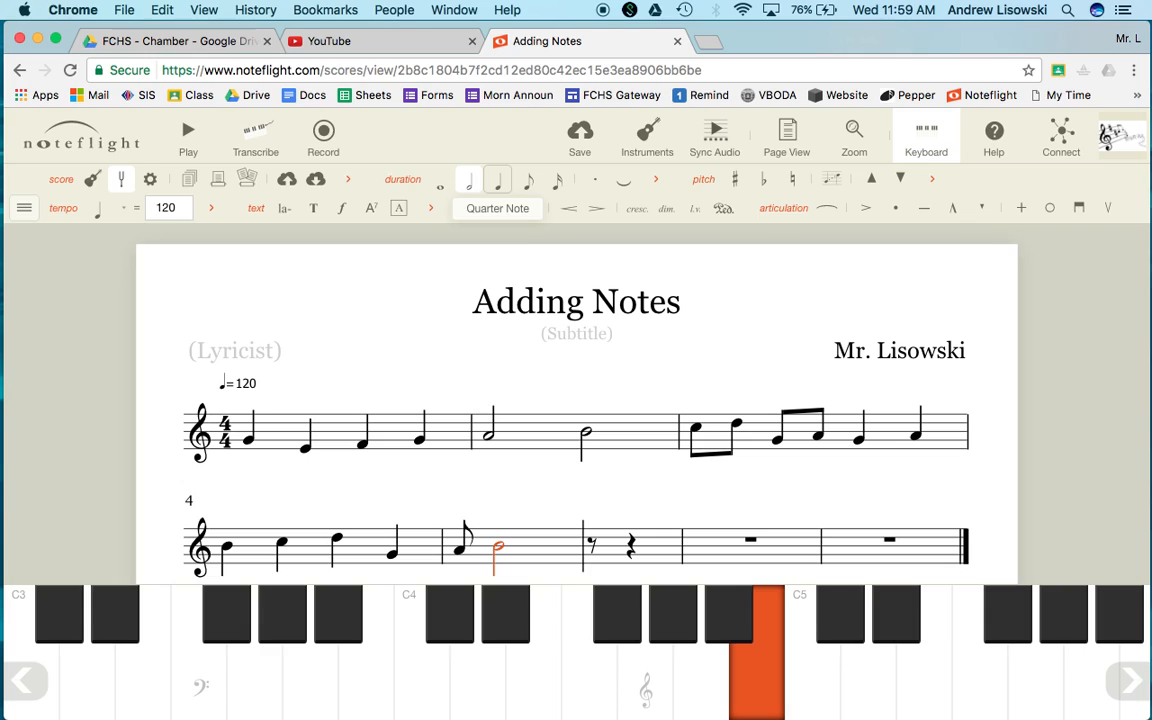
{"action": "key", "text": "Right"}
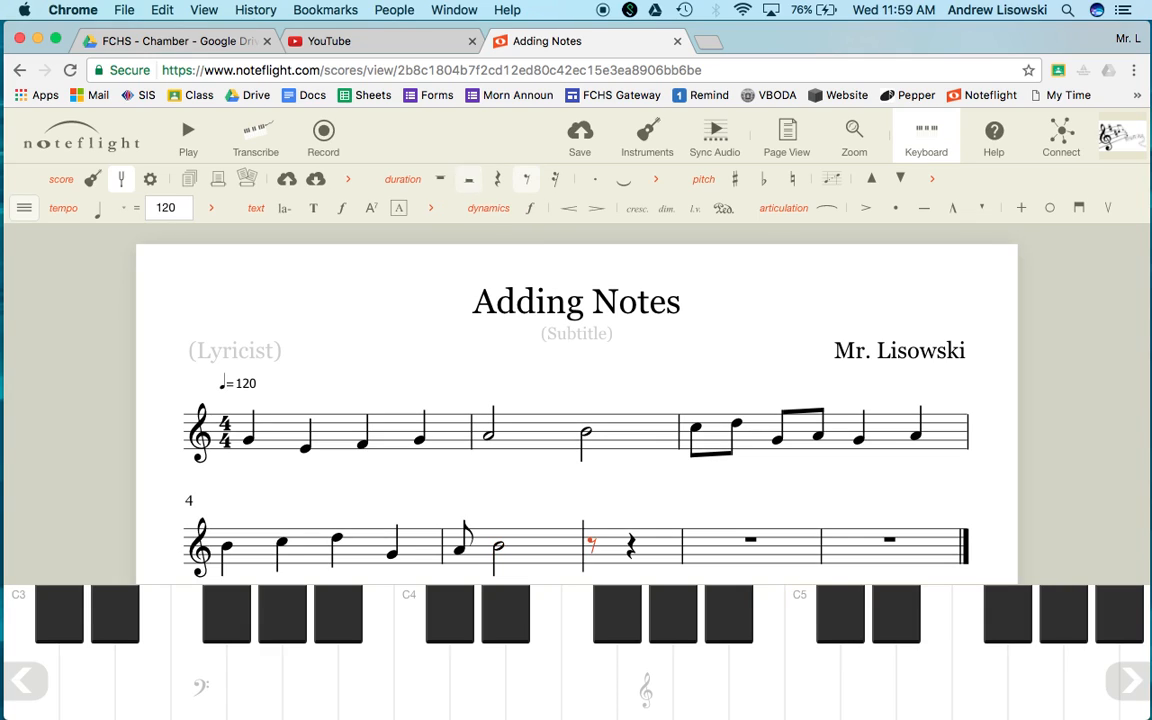
{"action": "left_click", "coordinate": [480, 685]}
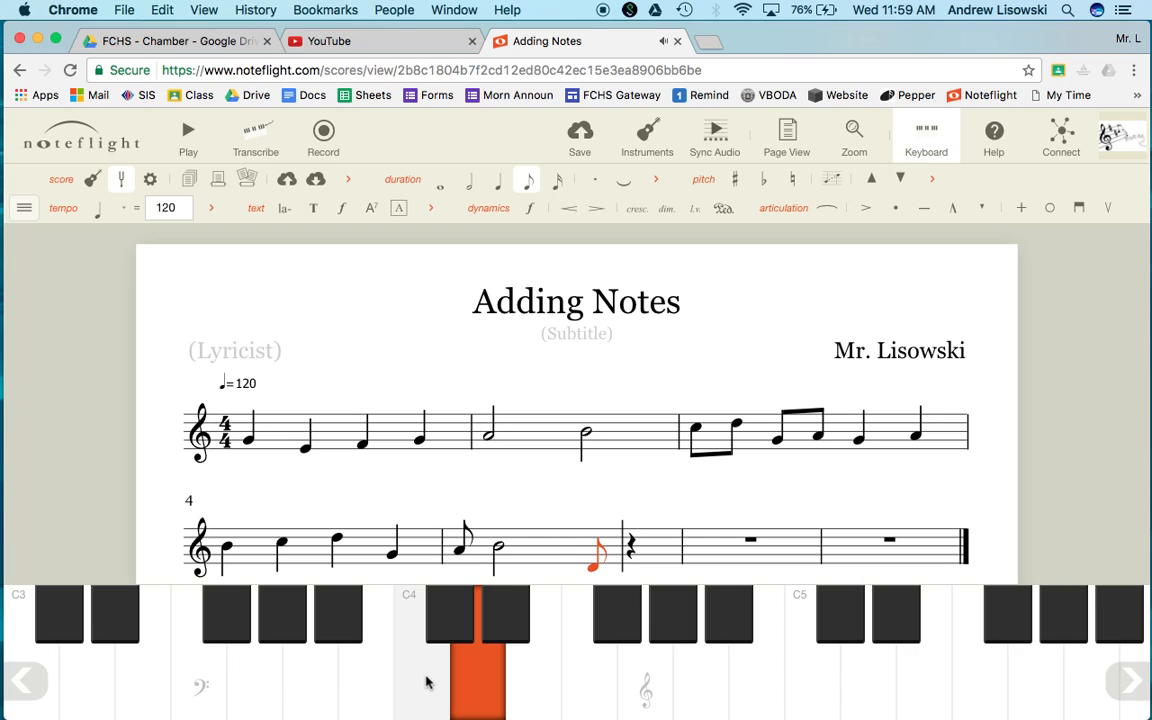
Add a quarter note C from the piano keyboard after the D
{"action": "key", "text": "Right"}
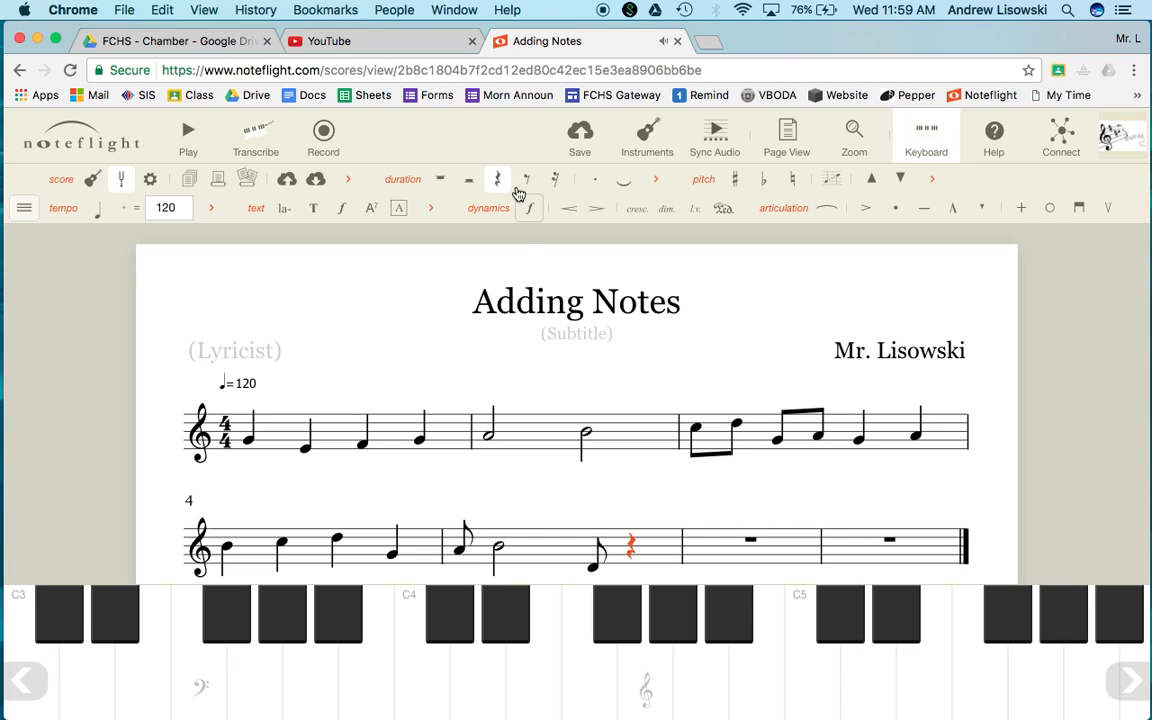
{"action": "left_click", "coordinate": [427, 707]}
{"action": "scroll", "coordinate": [599, 501], "scroll_direction": "down", "scroll_amount": 2}
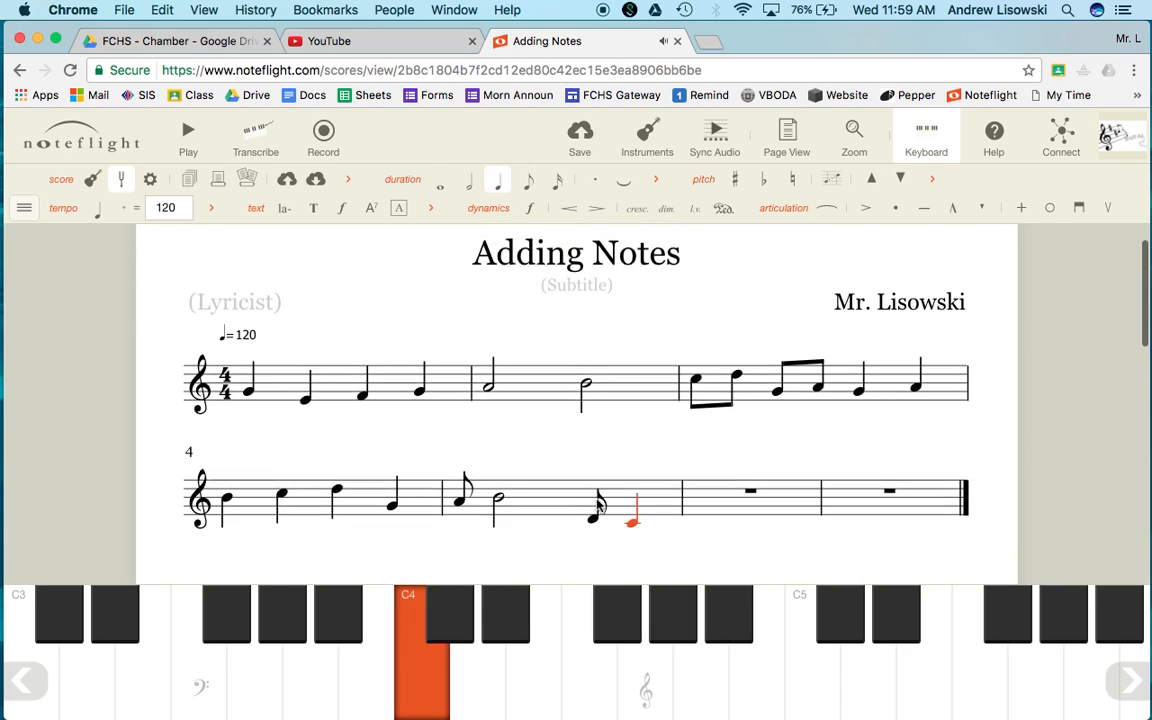
{"action": "scroll", "coordinate": [599, 508], "scroll_direction": "up", "scroll_amount": 1}
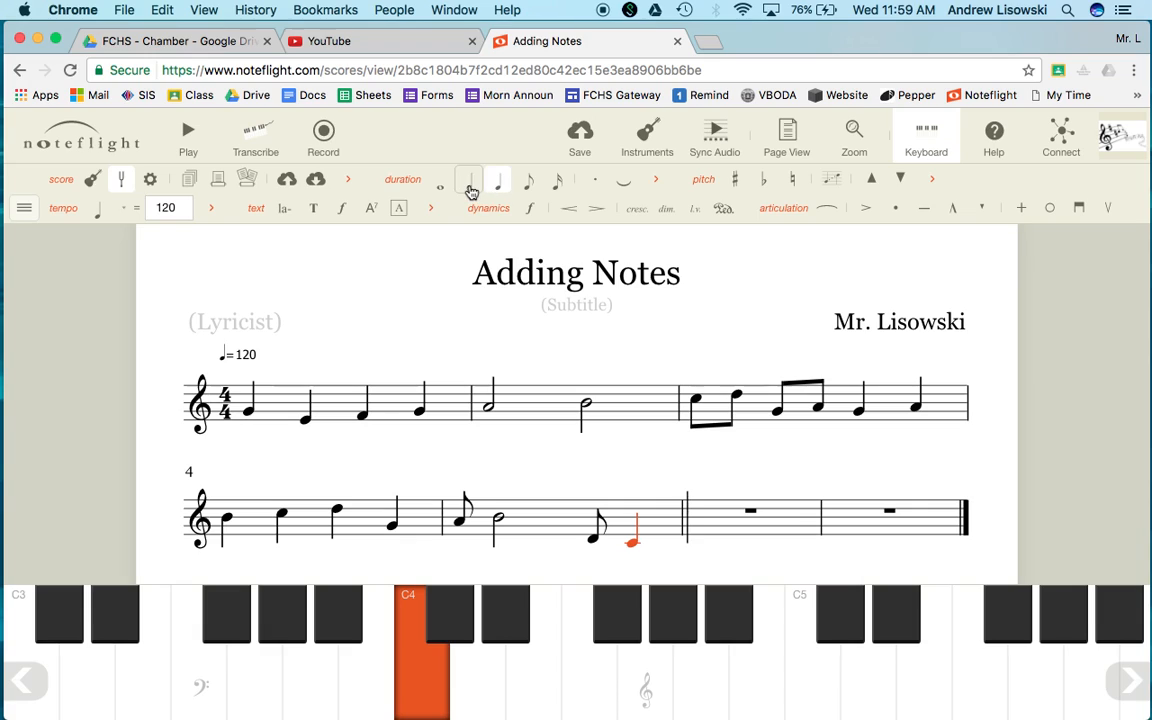
Choose quarter duration and place a quarter note G at the start of measure 7 by clicking the staff
{"action": "key", "text": "Right"}
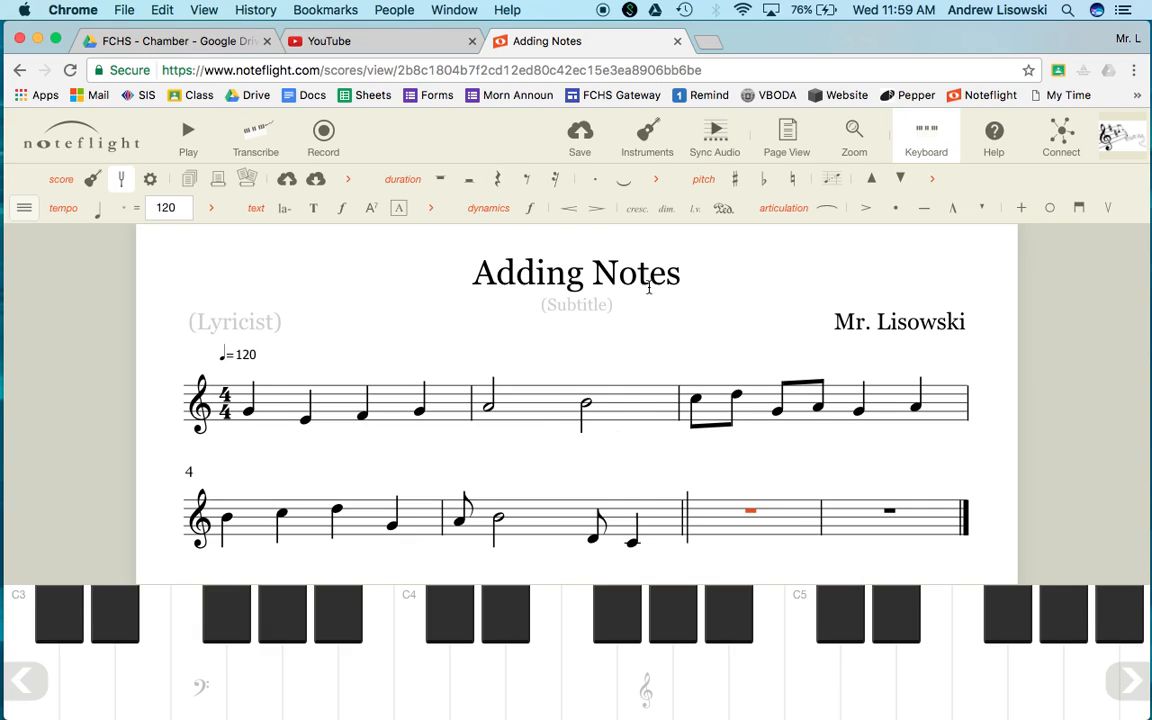
{"action": "left_click", "coordinate": [497, 178]}
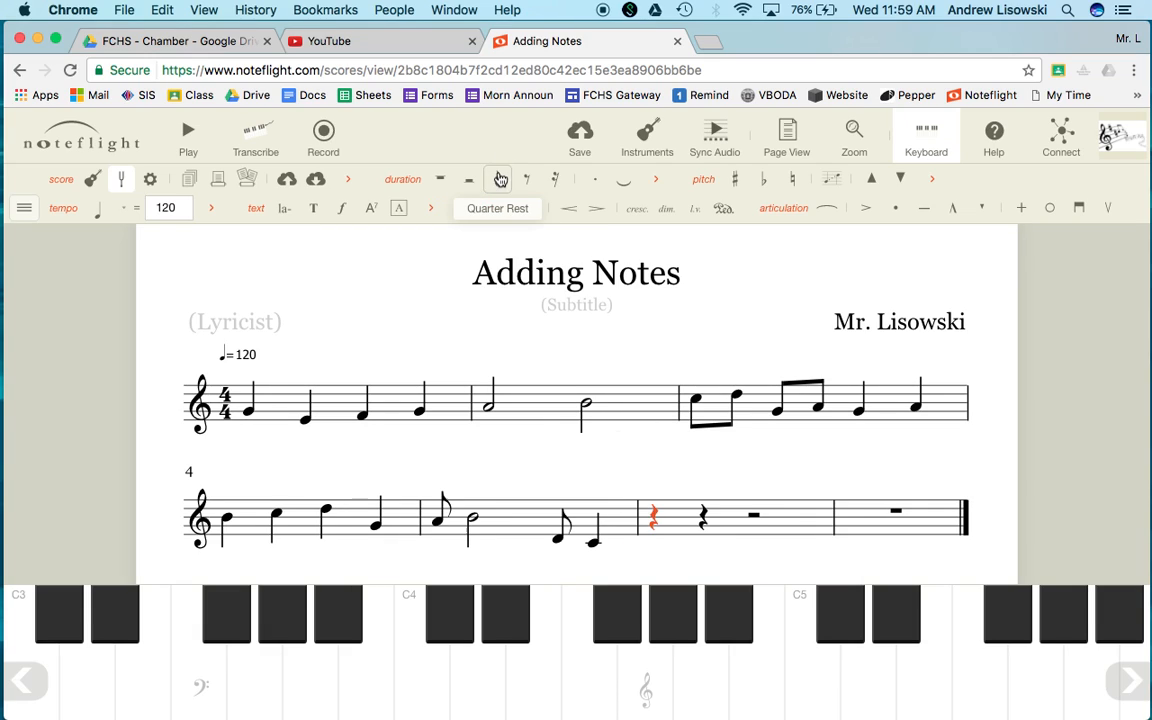
{"action": "left_click", "coordinate": [657, 531]}
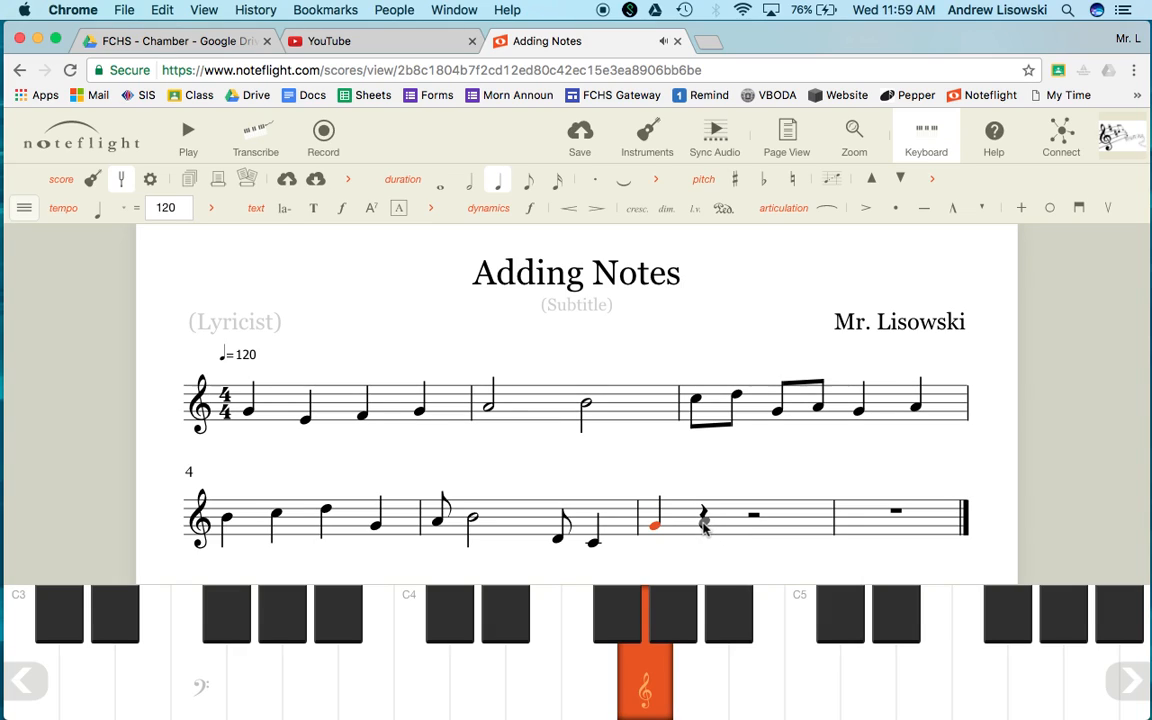
{"action": "left_click", "coordinate": [704, 524]}
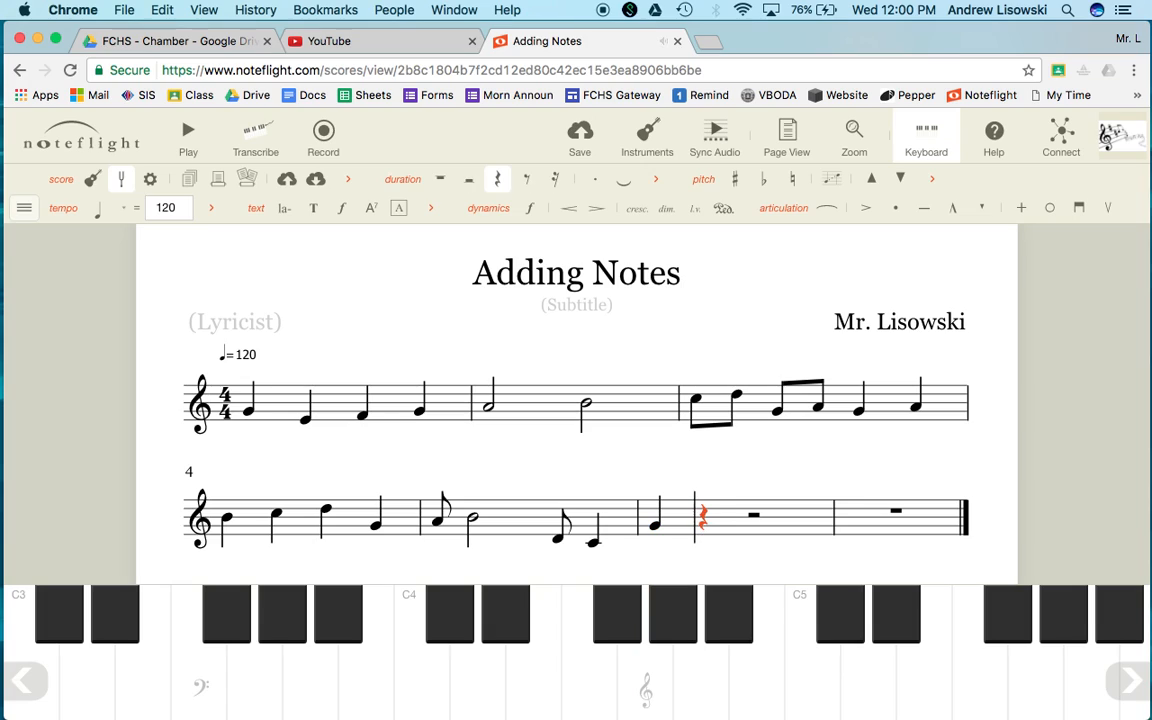
Add notes A and B with letter keys to complete measure 7
{"action": "key", "text": "a"}
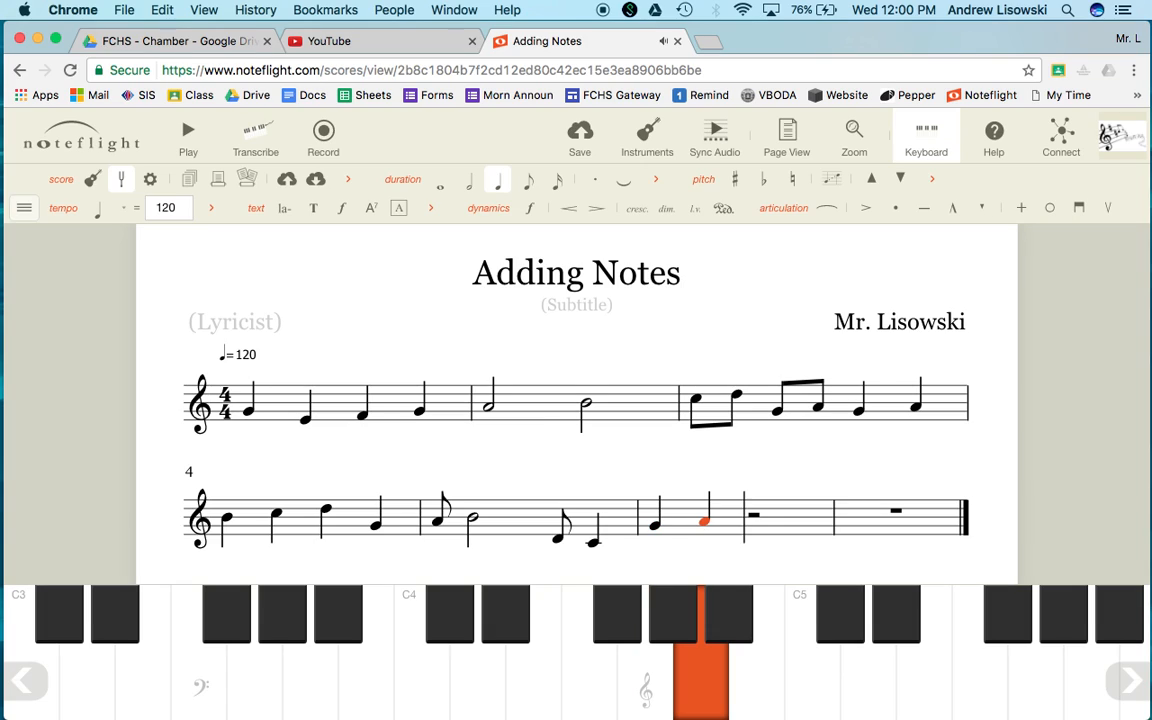
{"action": "key", "text": "b"}
{"action": "key", "text": "Right"}
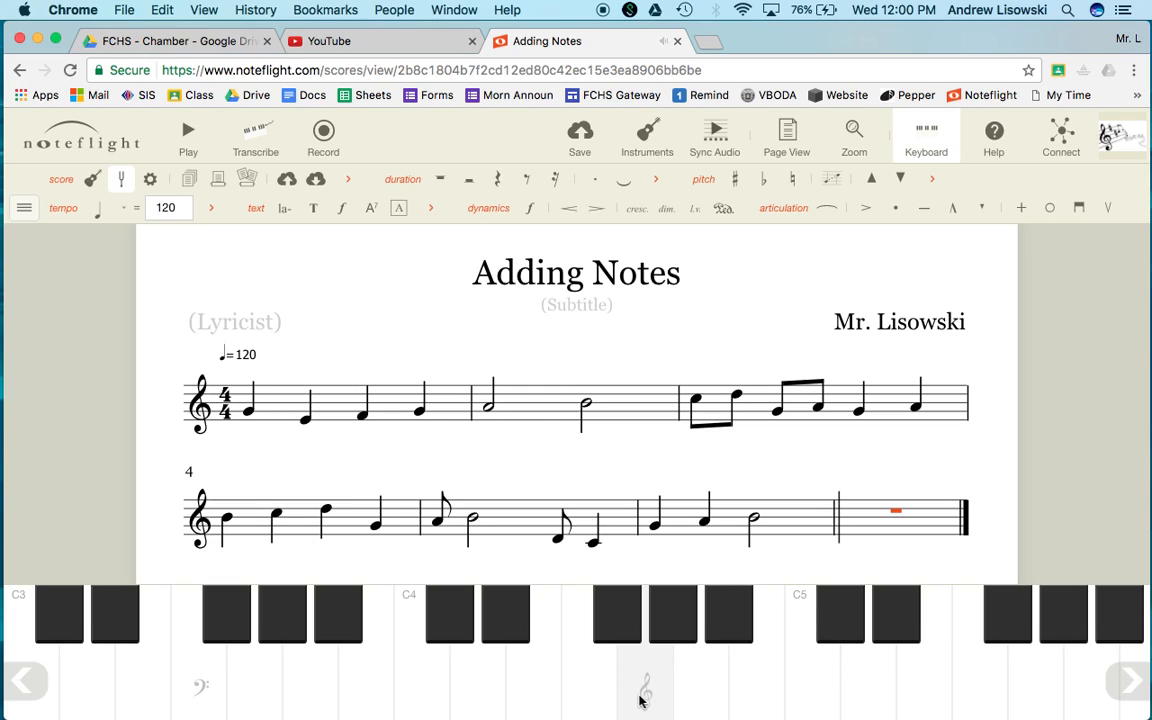
Enter a descending chromatic line of quarter notes from G# down to C using the piano keyboard
{"action": "left_click", "coordinate": [676, 636]}
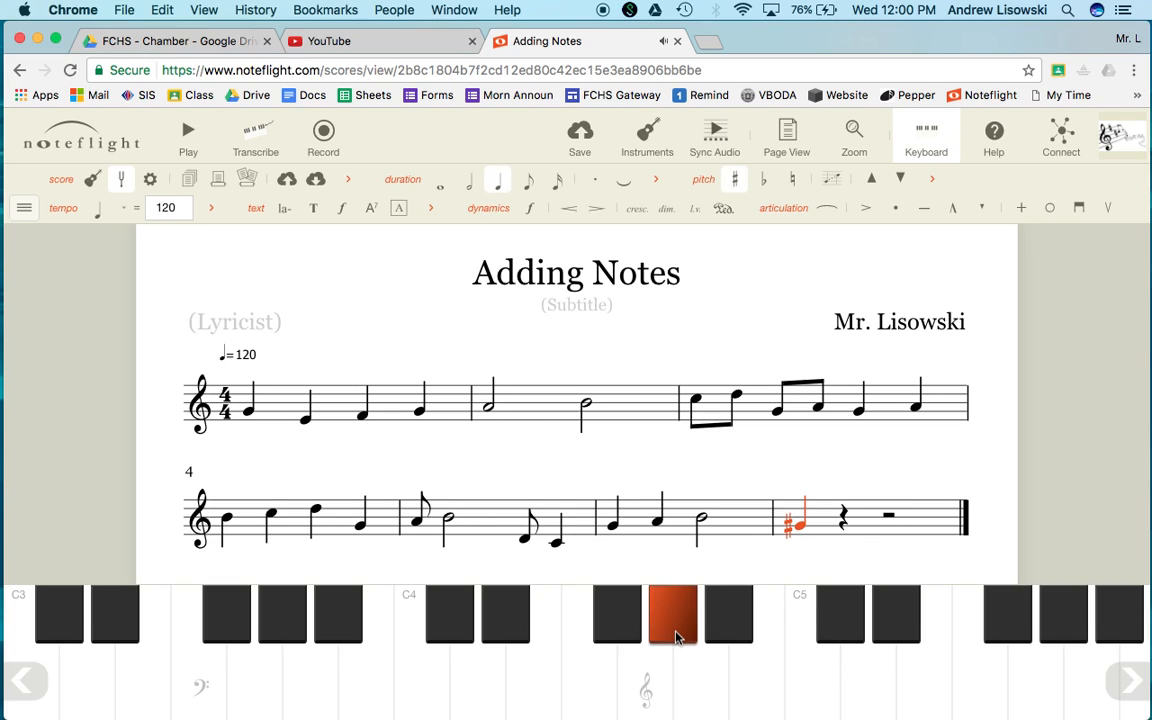
{"action": "left_click", "coordinate": [640, 665]}
{"action": "left_click", "coordinate": [617, 612]}
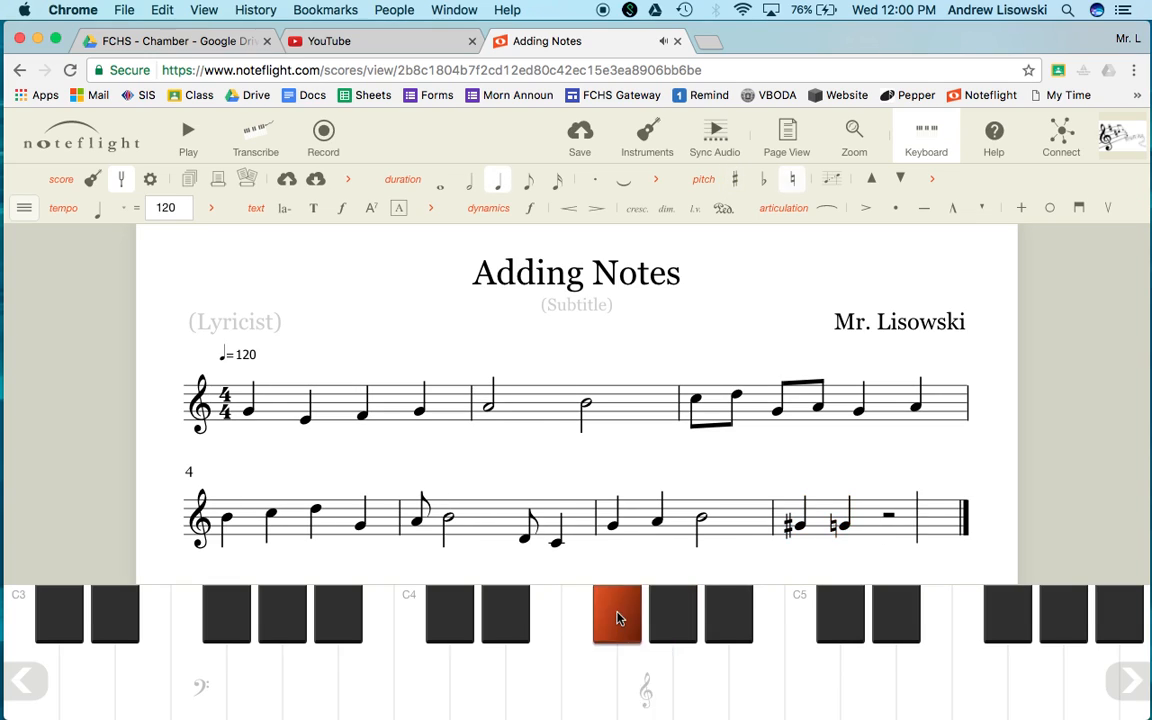
{"action": "left_click", "coordinate": [610, 693]}
{"action": "left_click", "coordinate": [538, 686]}
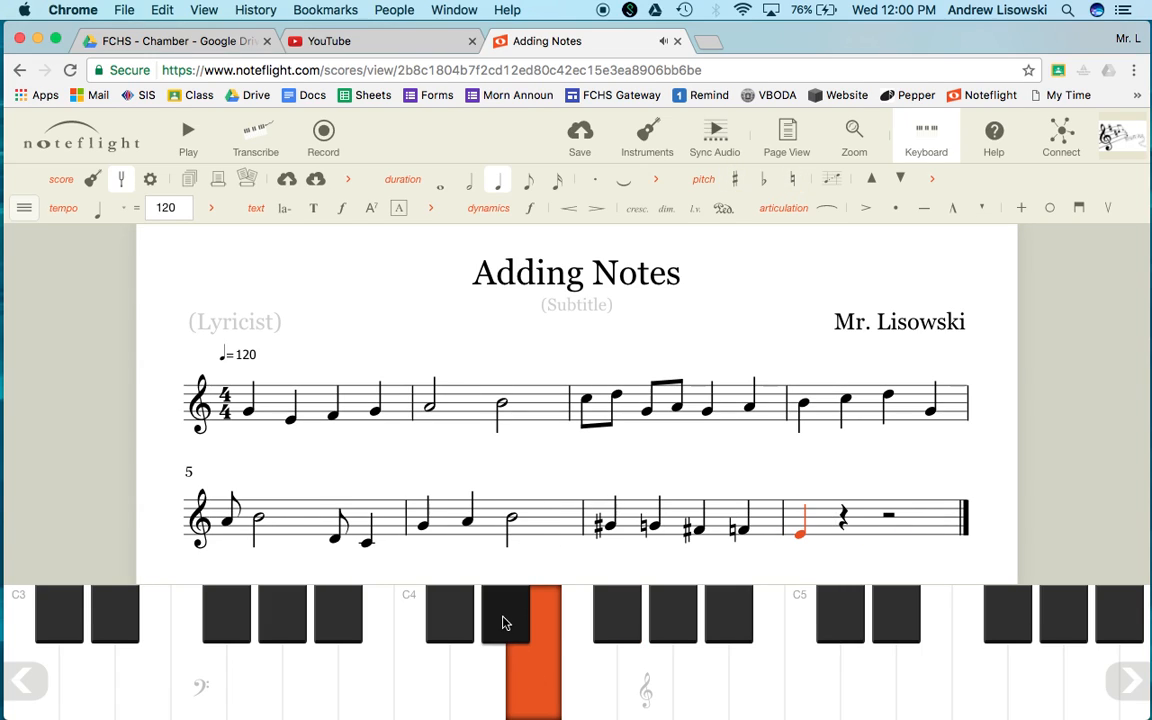
{"action": "left_click", "coordinate": [505, 624]}
{"action": "left_click", "coordinate": [491, 684]}
{"action": "left_click", "coordinate": [462, 635]}
{"action": "left_click", "coordinate": [440, 690]}
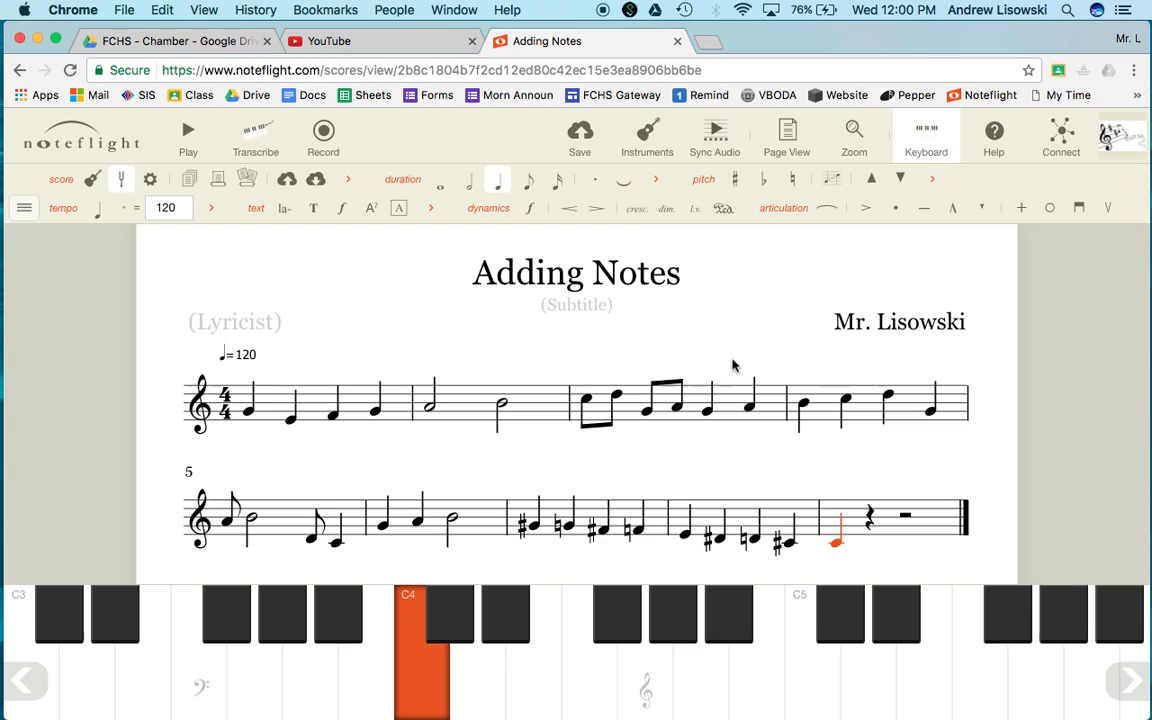
Switch the final C through whole and other durations with the duration shortcuts, ending as a half note
{"action": "key", "text": "6"}
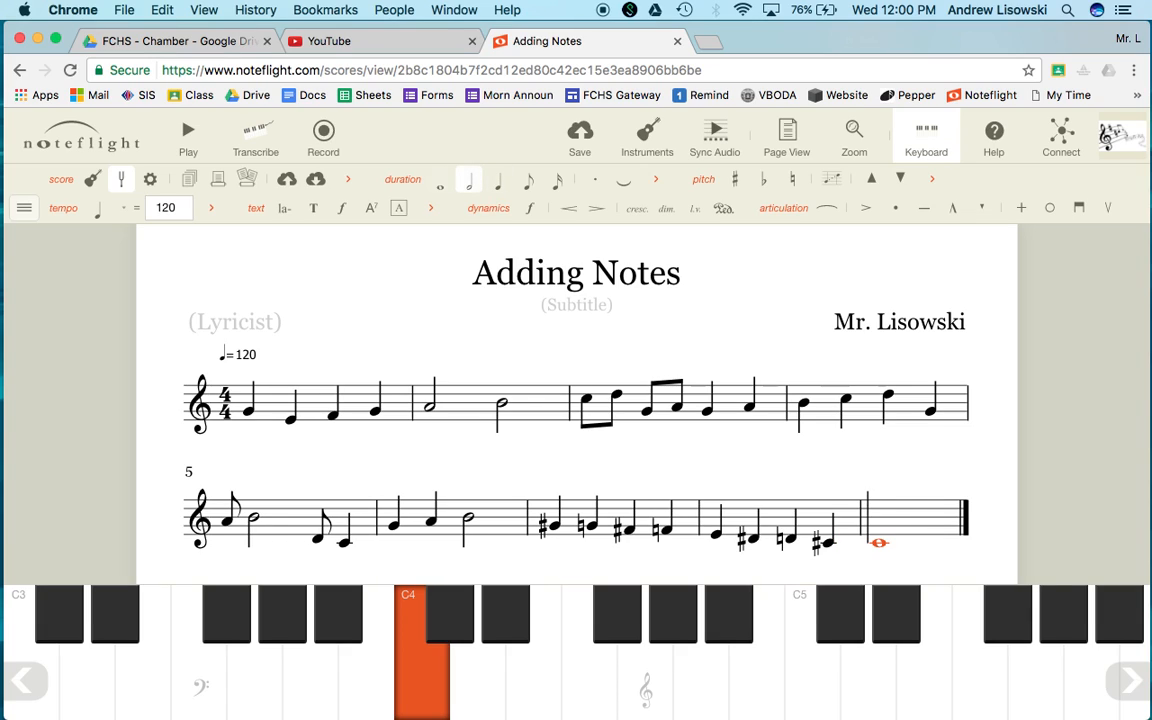
{"action": "key", "text": "["}
{"action": "key", "text": "]"}
{"action": "key", "text": "]"}
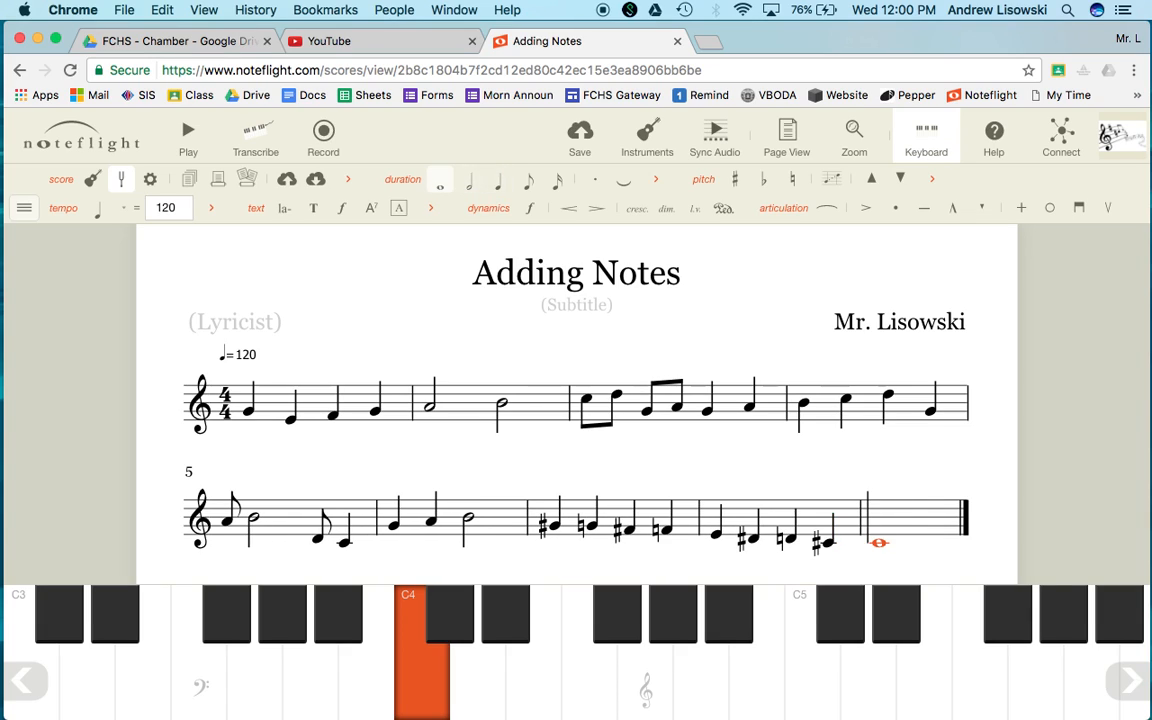
{"action": "key", "text": "["}
{"action": "key", "text": "["}
{"action": "key", "text": "]"}
{"action": "key", "text": "]"}
{"action": "key", "text": "["}
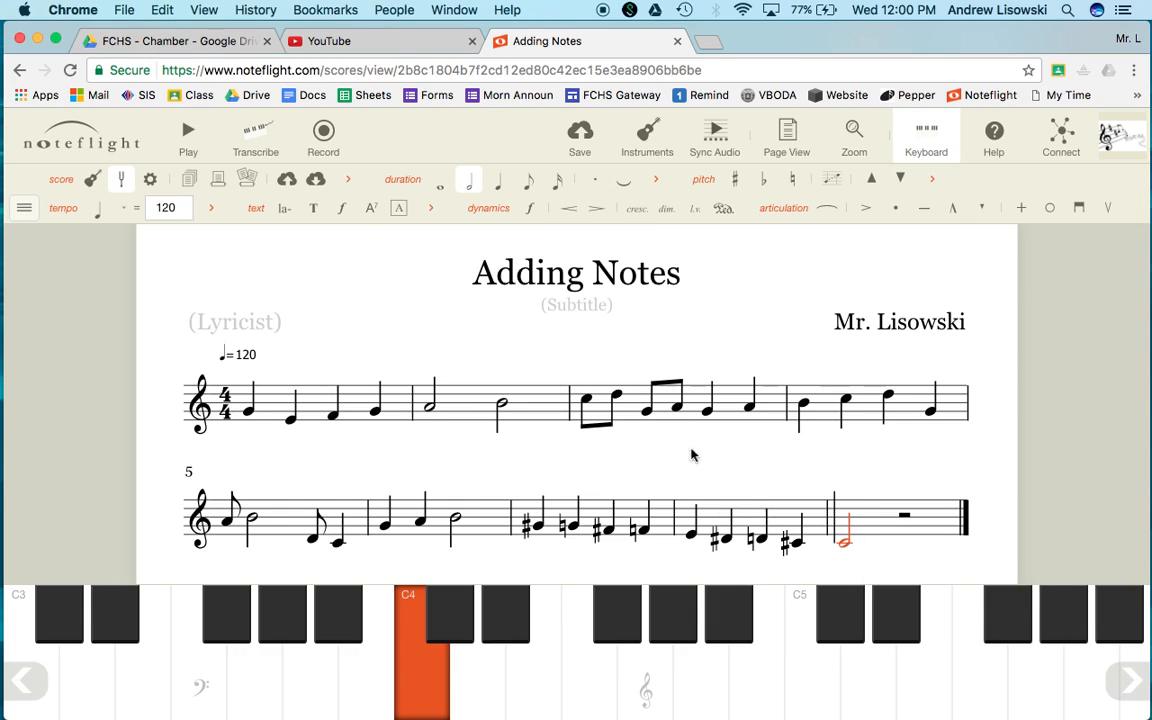
Make the final C a dotted half note
{"action": "key", "text": "Left"}
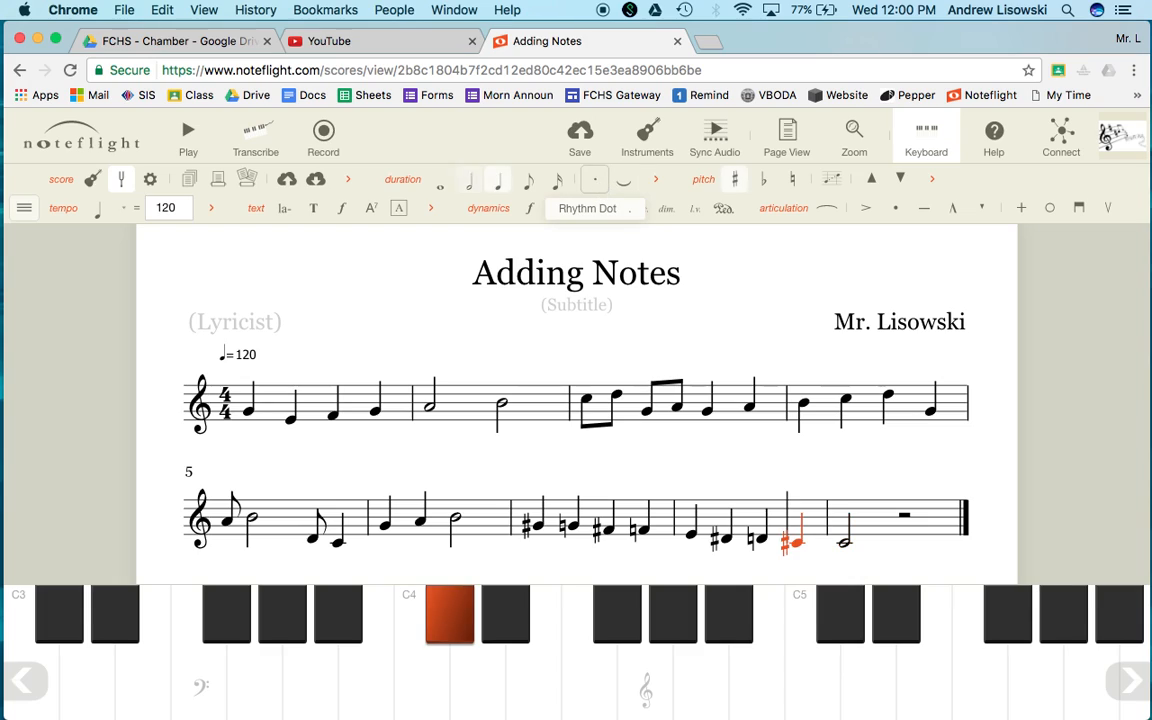
{"action": "key", "text": "Right"}
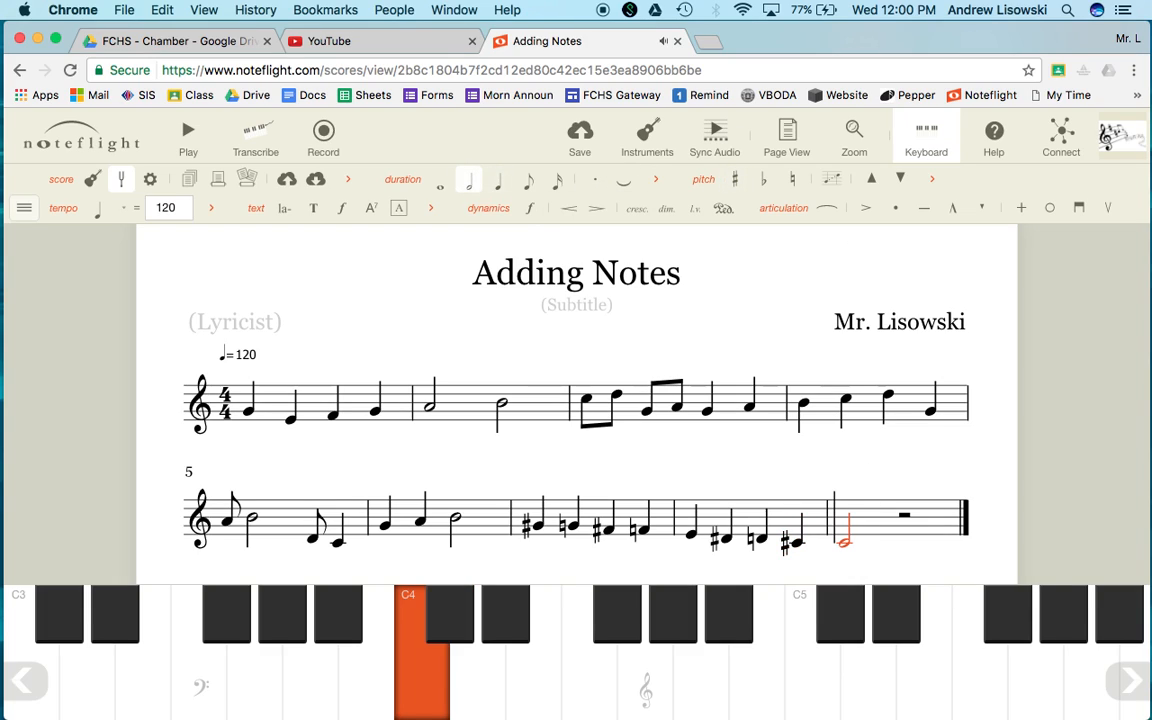
{"action": "left_click", "coordinate": [595, 183]}
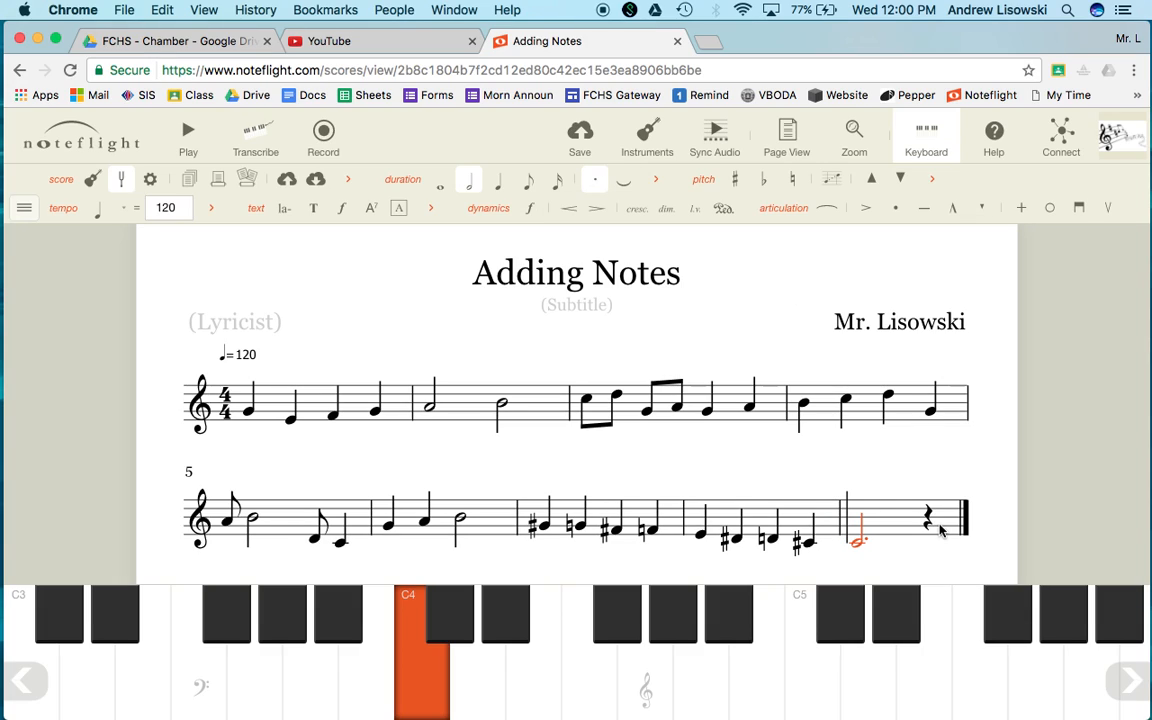
Remove the dot from the final C and add it back again
{"action": "key", "text": "Right"}
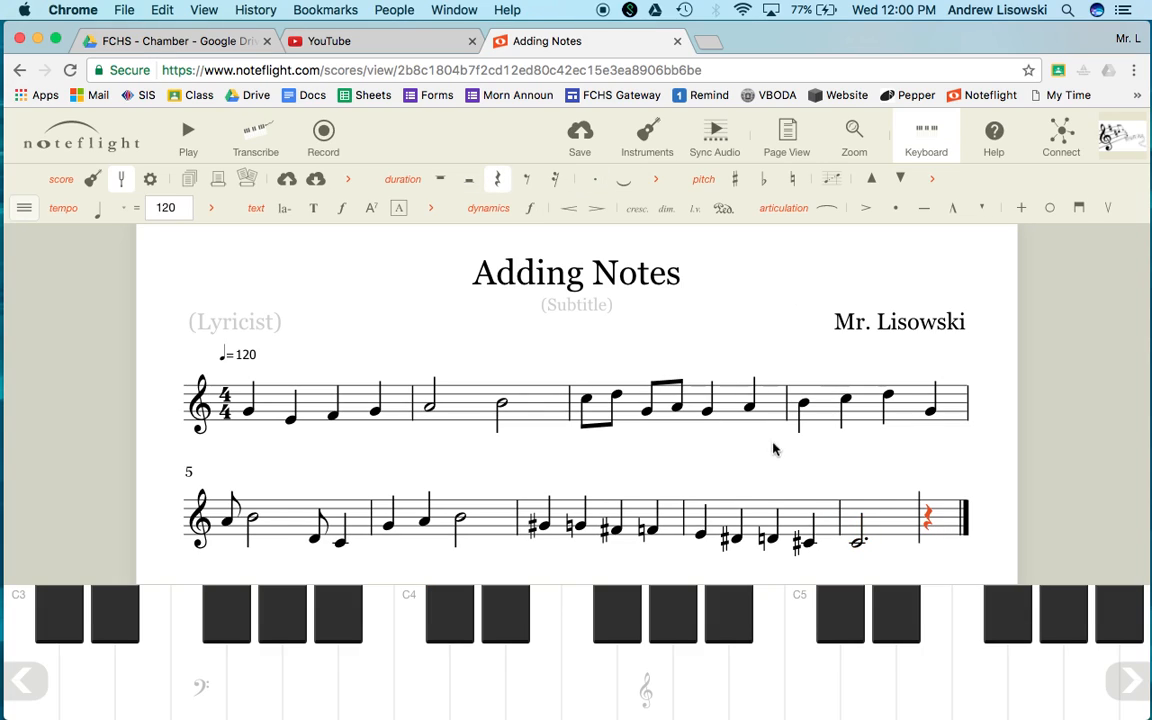
{"action": "key", "text": "Left"}
{"action": "key", "text": "Right"}
{"action": "key", "text": "Left"}
{"action": "key", "text": "period"}
{"action": "mouse_move", "coordinate": [848, 546]}
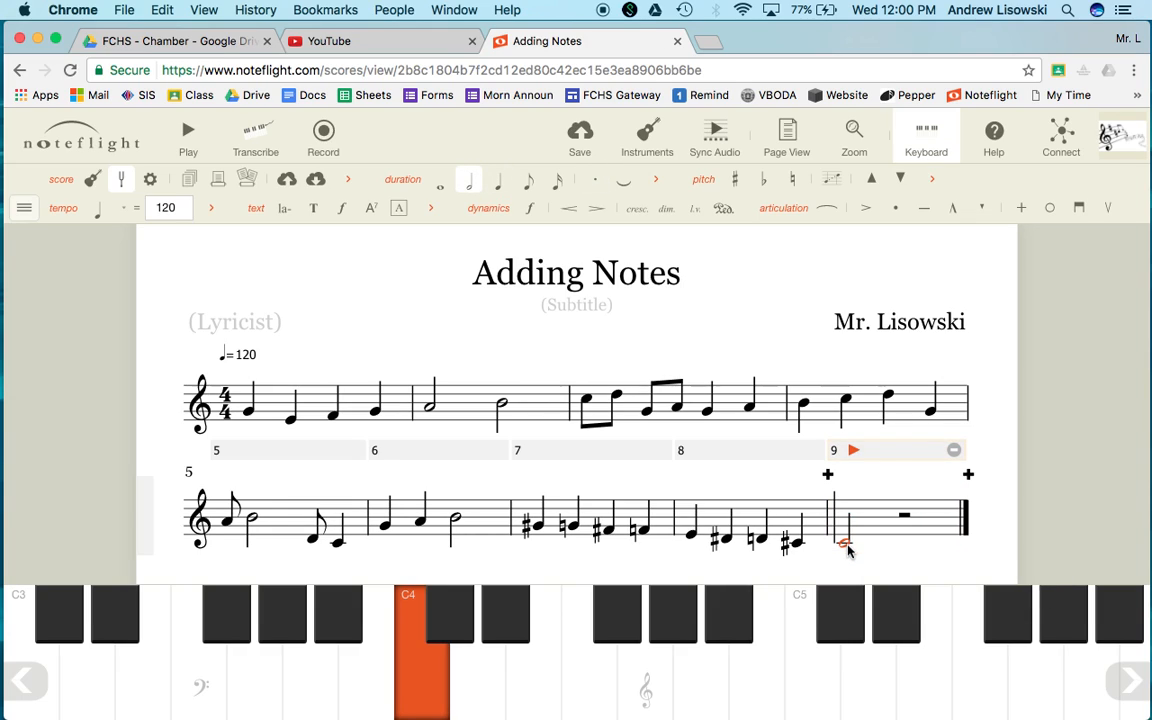
{"action": "left_click", "coordinate": [593, 181]}
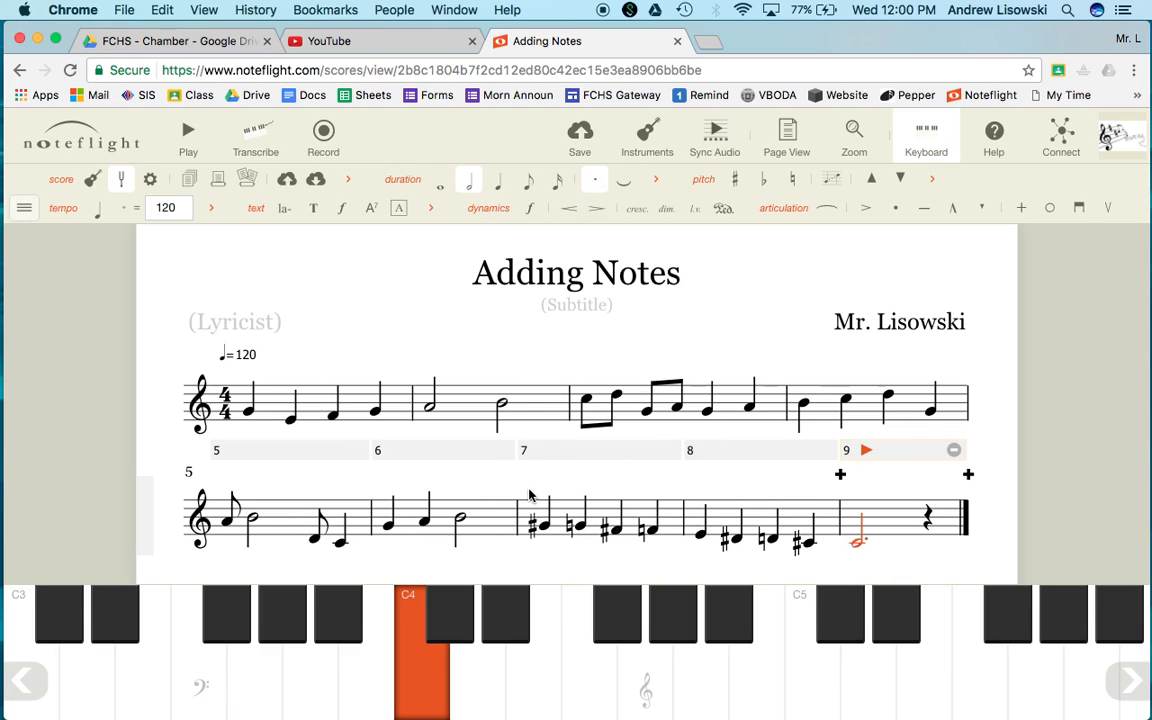